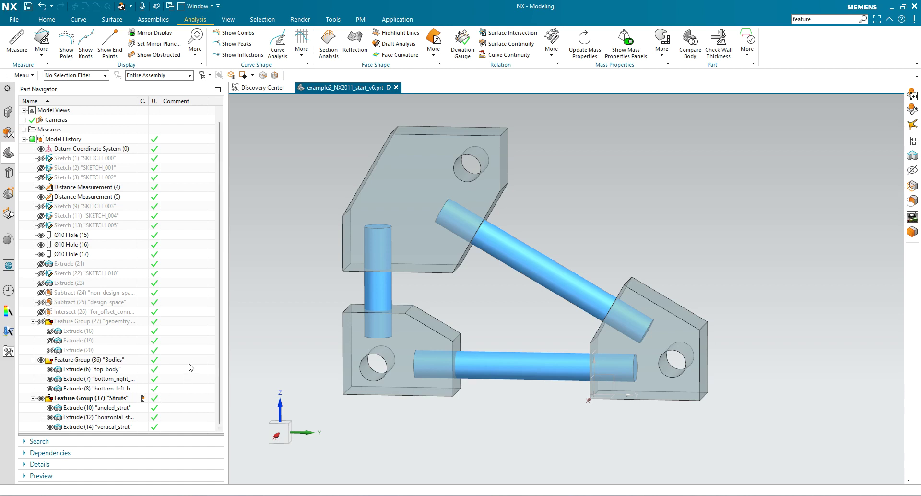
- Briefly show then hide the non_design_space body, and make the yellow design_space body visible
left_click(40, 293)
left_click(41, 293)
left_click(41, 302)
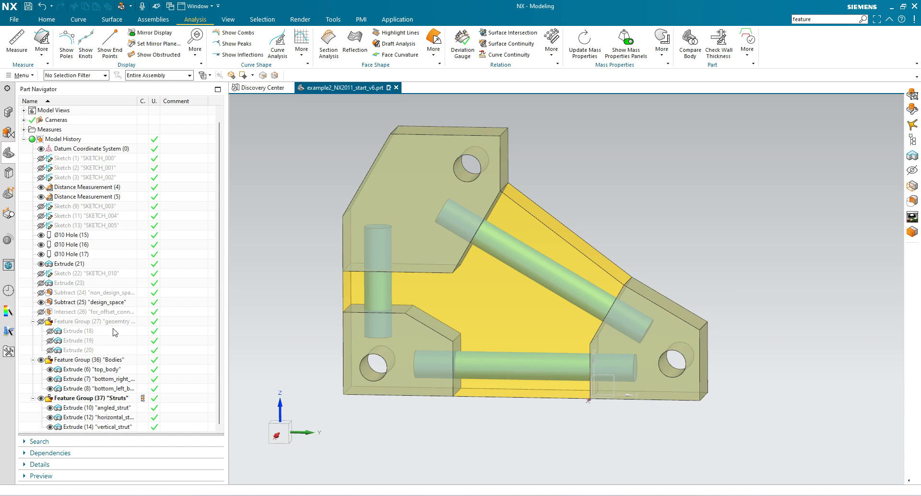
- Show the non_design_space plates, hide the Struts feature group, and orbit around the bracket
left_click(108, 294)
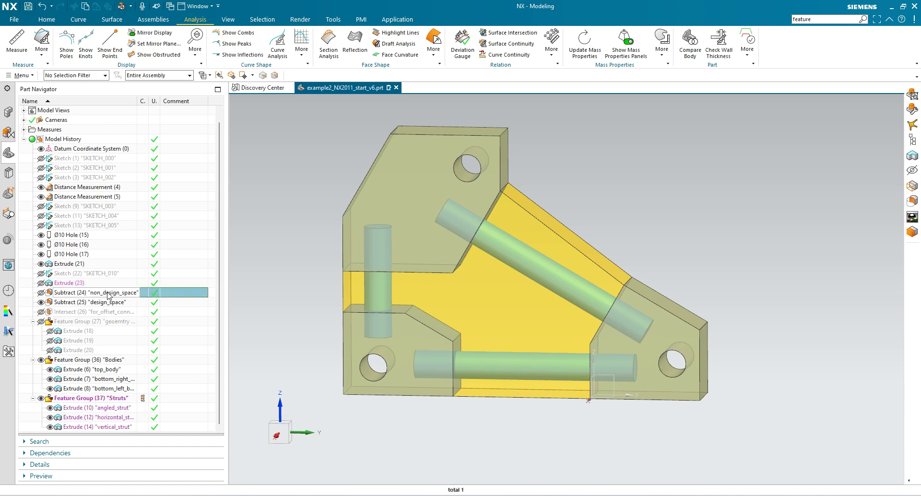
left_click(41, 293)
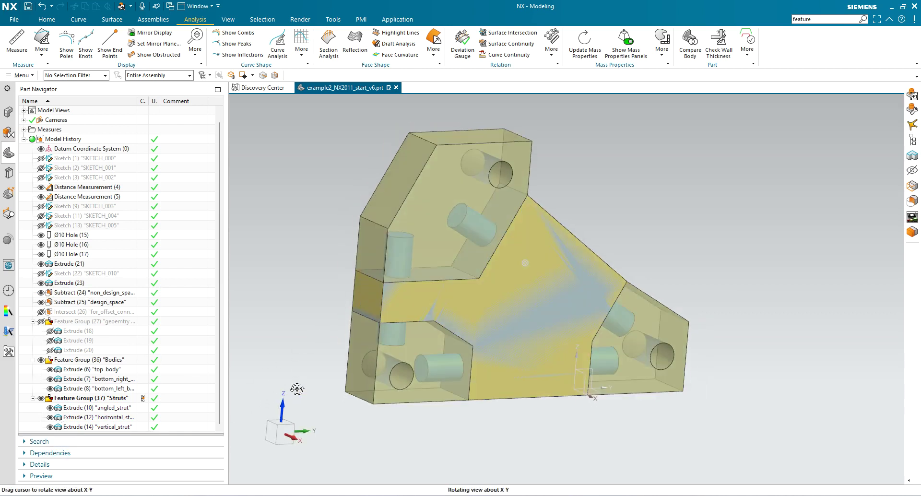
left_click(41, 399)
middle_click_drag(384, 357, 358, 358)
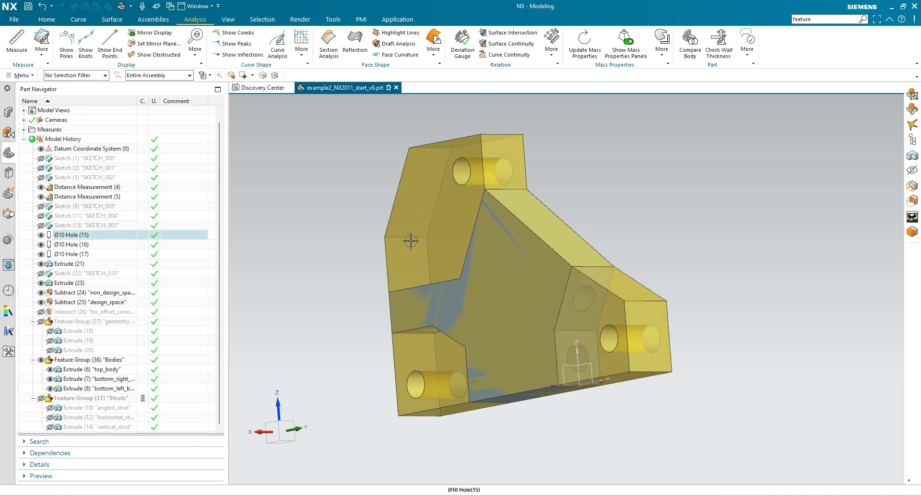
middle_click_drag(349, 273, 401, 289)
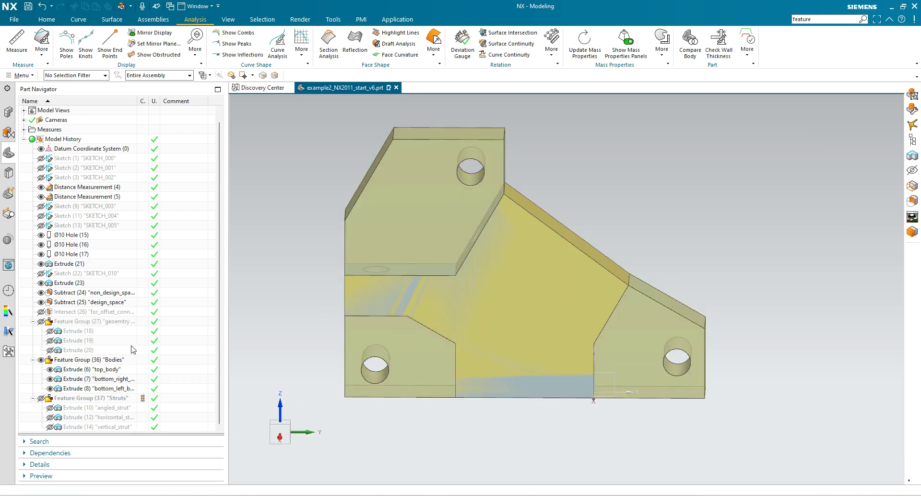
- Collapse Feature Group (27) and show the green offset cylinders at the bolt holes
left_click(63, 323)
left_click(34, 321)
left_click(41, 331)
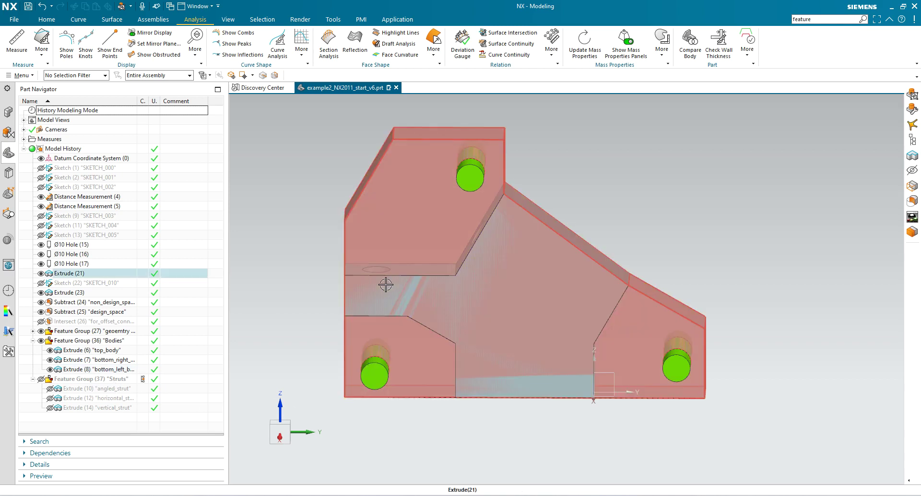
- Show the orange Intersect (26) connection bodies, temporarily revealing then re-hiding the Struts group
left_click(40, 379)
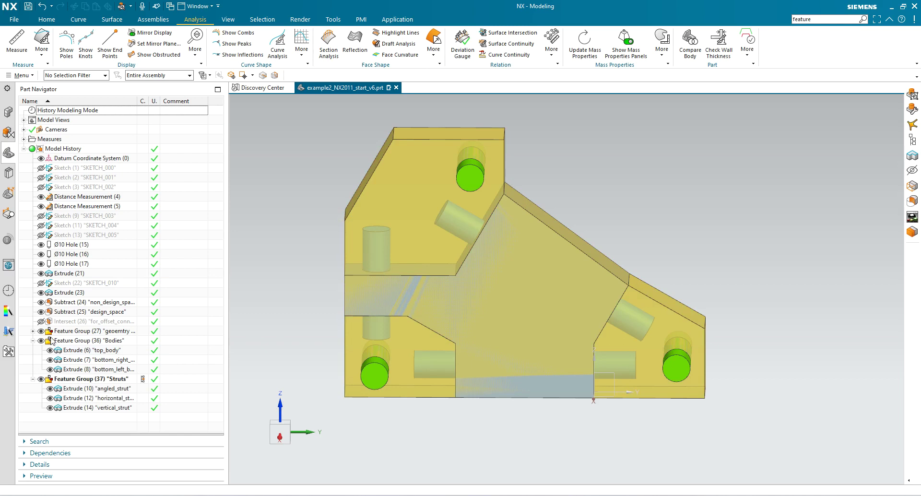
left_click(40, 322)
left_click(41, 379)
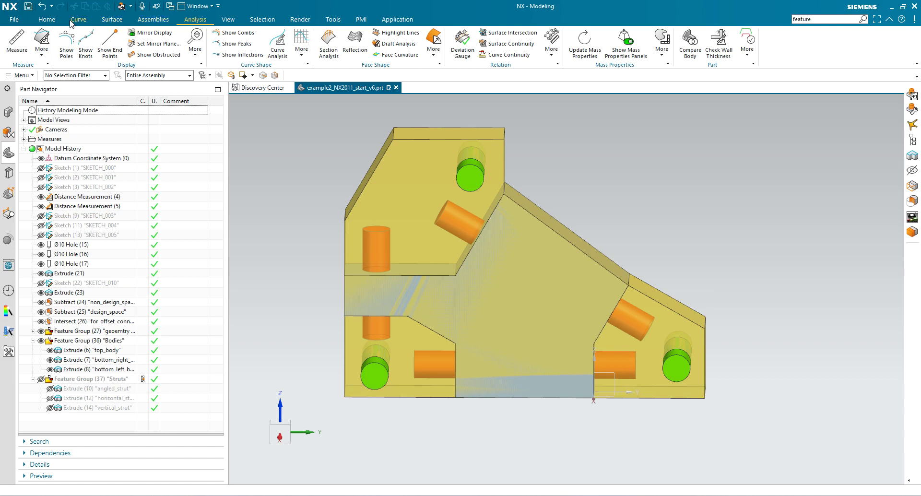
- Launch the Topology Optimization application from Home > More
left_click(47, 19)
left_click(331, 50)
left_click(419, 310)
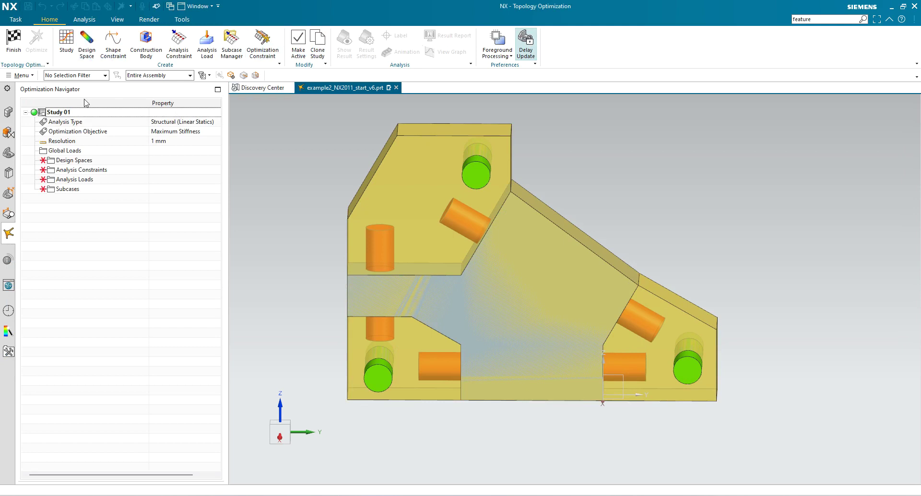
- Edit Study 01 to confirm Linear Statics, Maximum Stiffness, and 1 mm voxel size
right_click(57, 114)
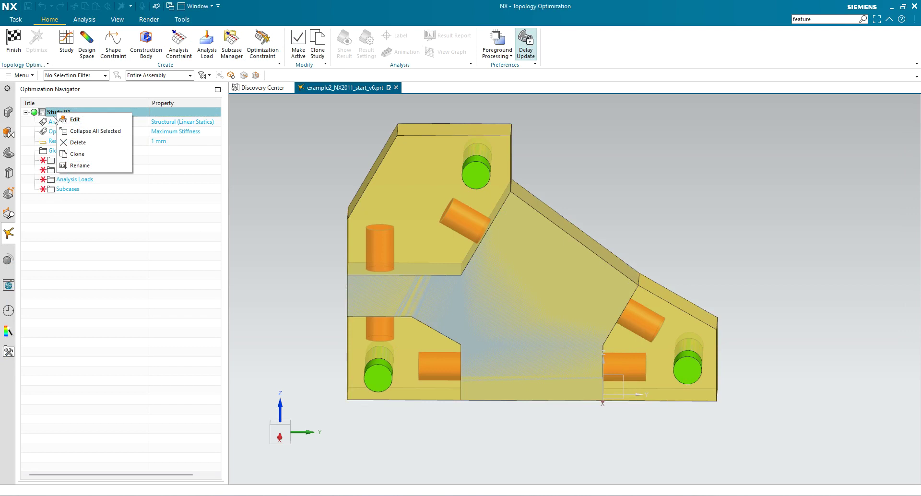
left_click(71, 119)
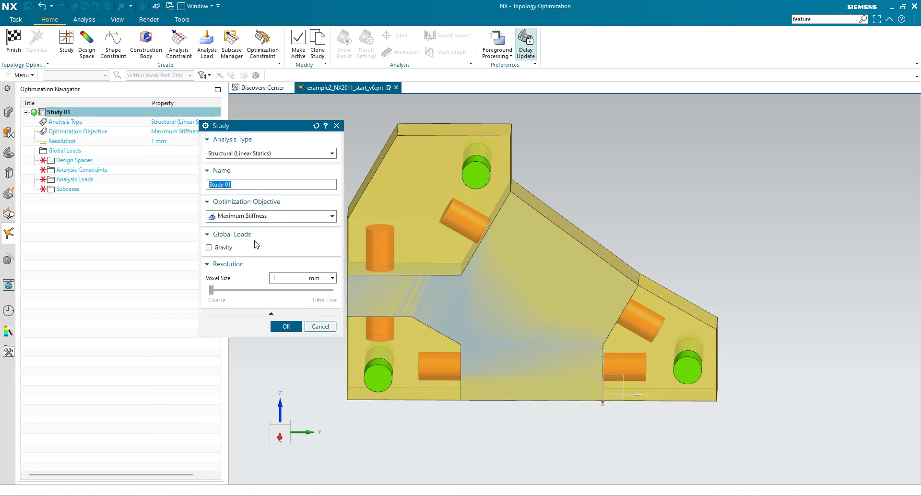
left_click(280, 278)
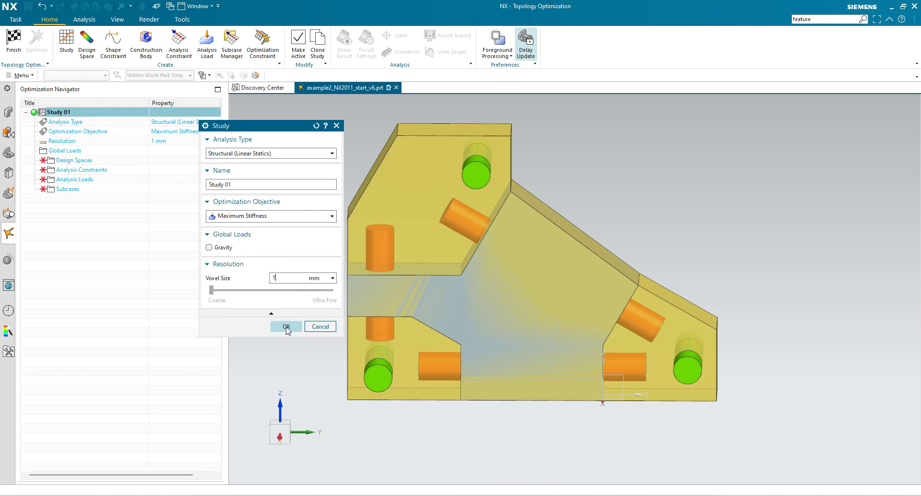
left_click(287, 327)
- Create steel Design Space 01 from the bracket's DESIGN_SPACE body
left_click(63, 162)
right_click(62, 162)
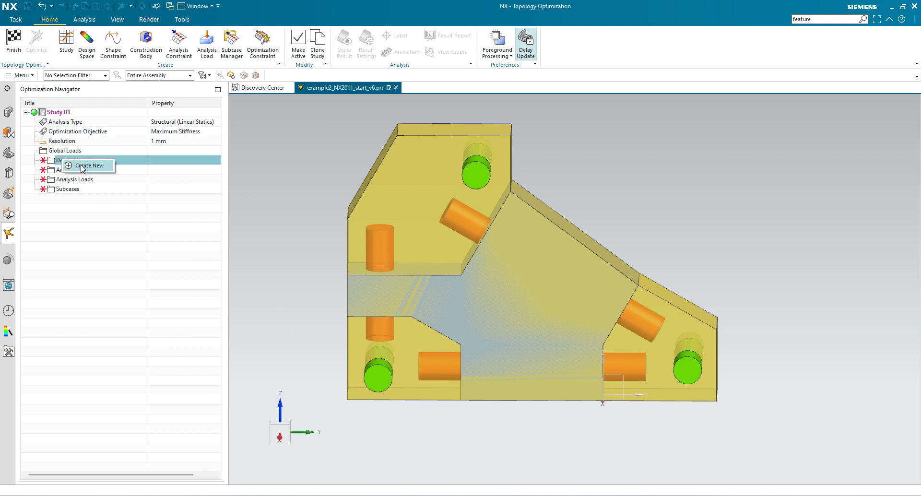
left_click(81, 167)
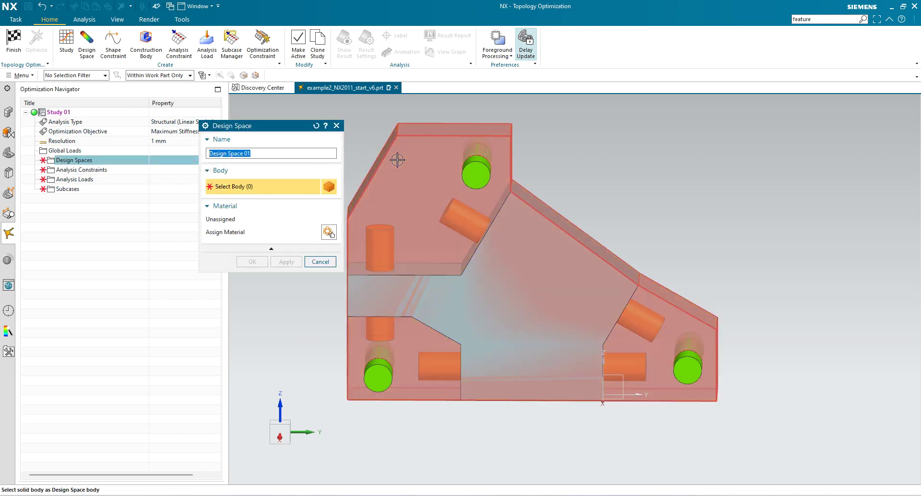
left_click(400, 161)
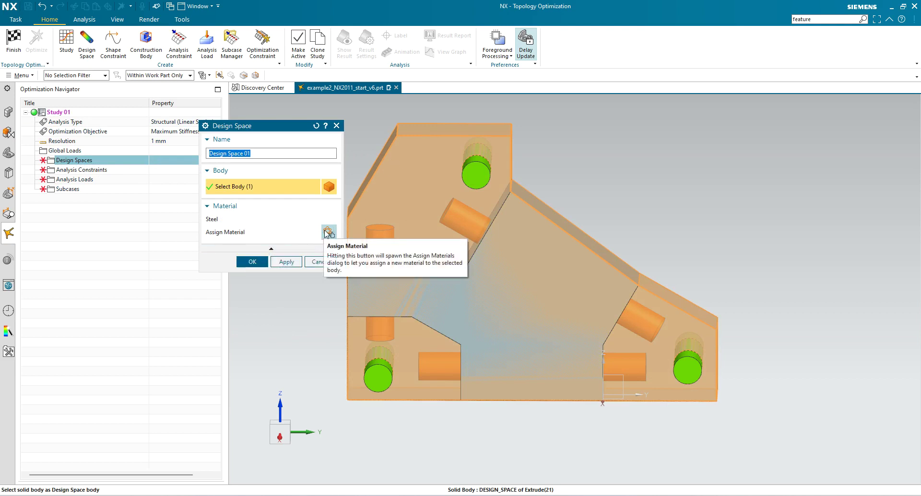
left_click(252, 262)
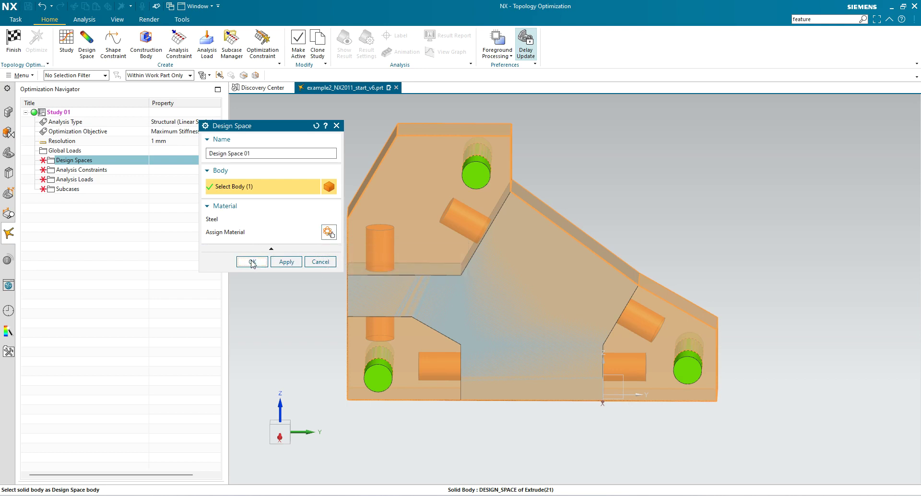
- Edit Study 01 and coarsen the voxel resolution slider to 1.38 mm
left_click(65, 115)
right_click(65, 115)
left_click(71, 116)
left_click_drag(264, 291, 215, 292)
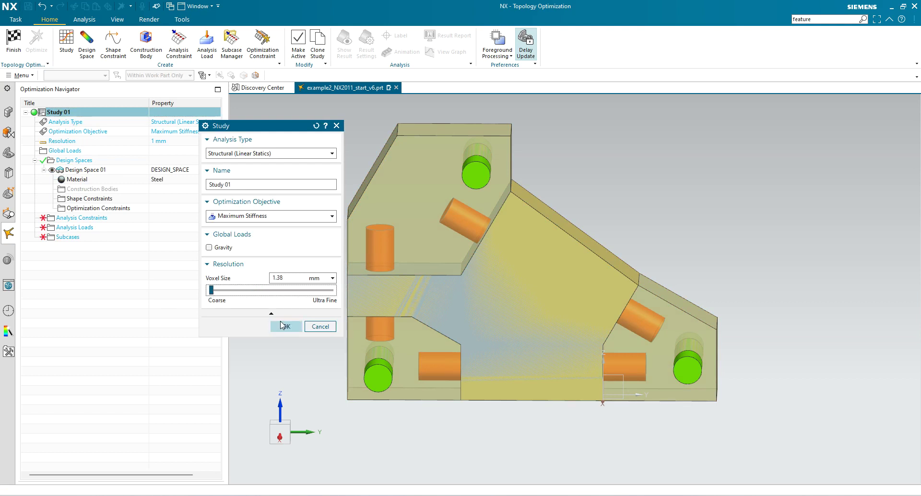
left_click(283, 326)
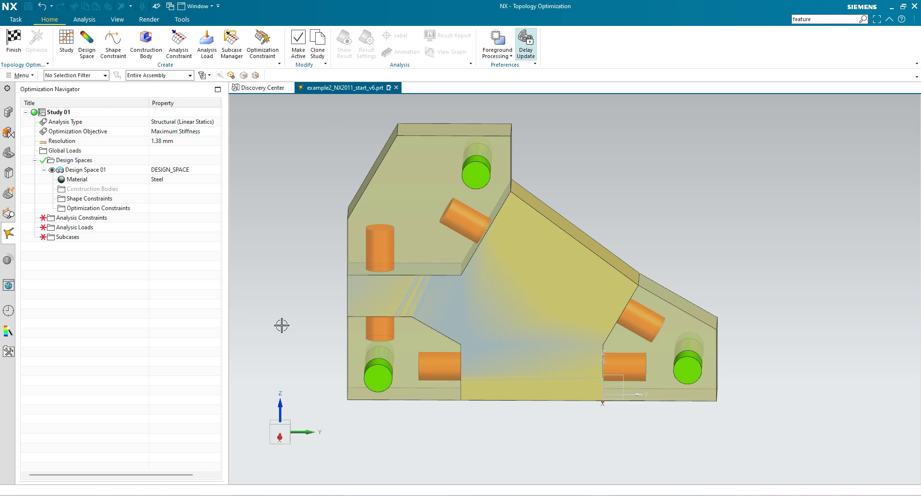
- Create construction-body Group 01 from Extrude (18), (19), (20) as 1.5 mm Shell bodies
right_click(68, 192)
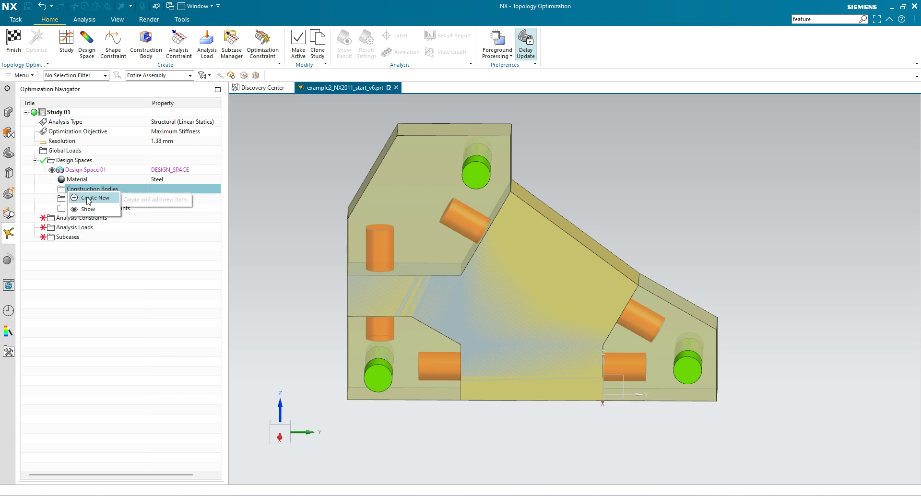
left_click(89, 198)
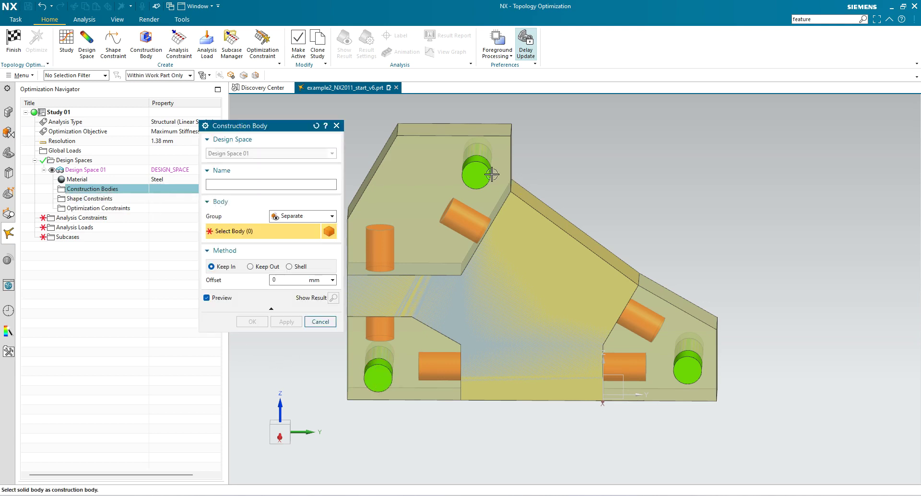
left_click(332, 217)
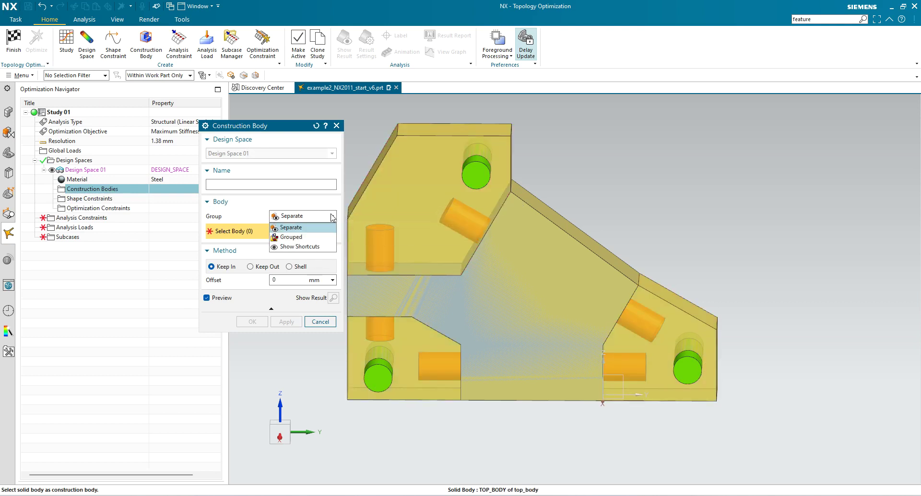
left_click(315, 237)
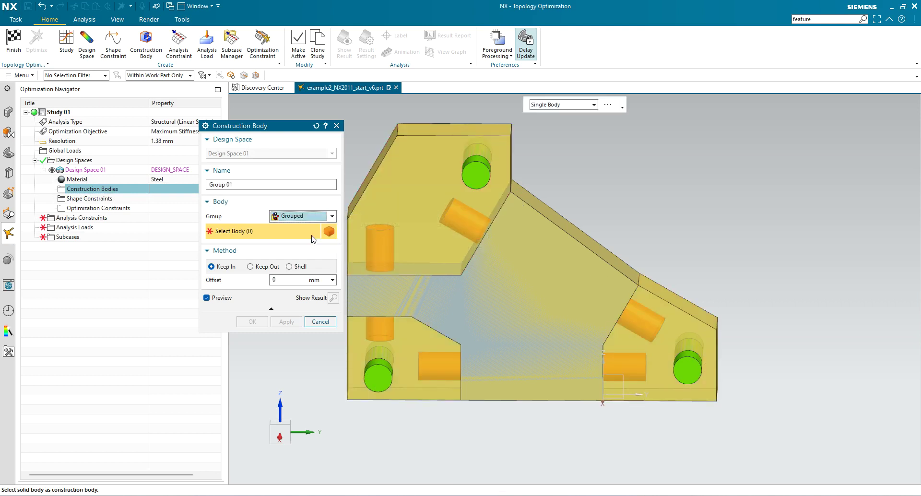
left_click(7, 155)
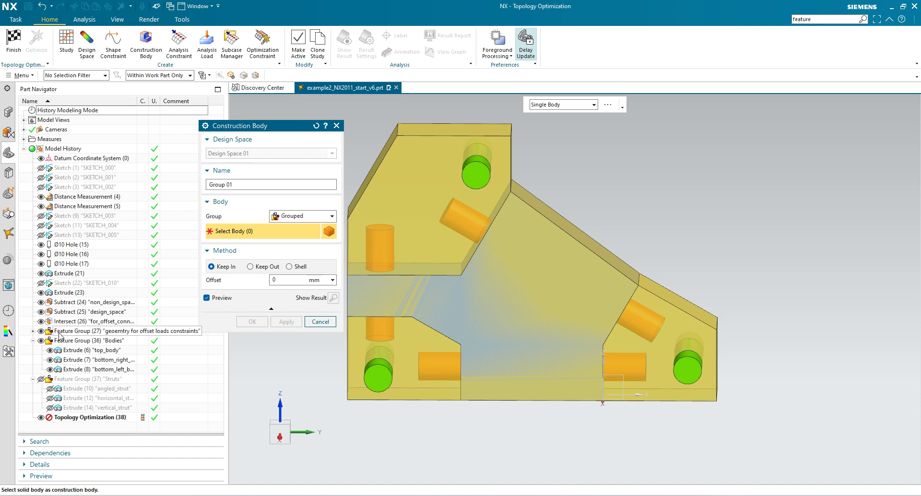
left_click(59, 334)
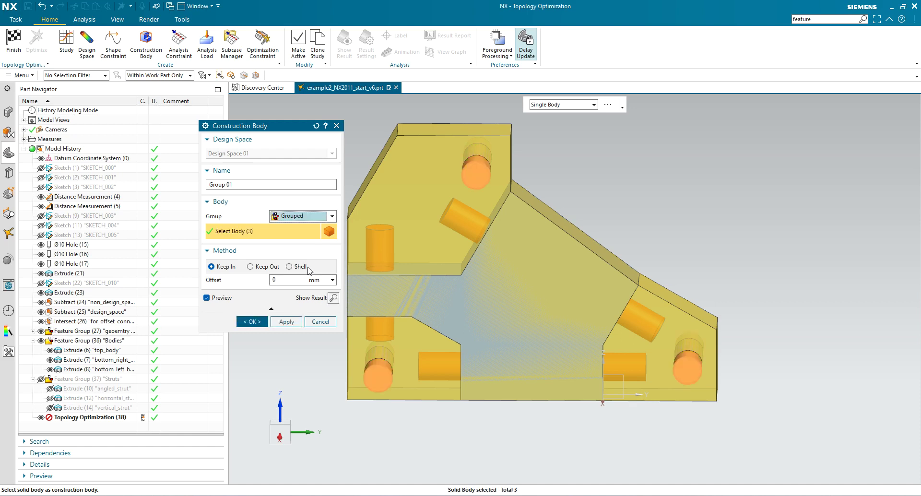
left_click(289, 268)
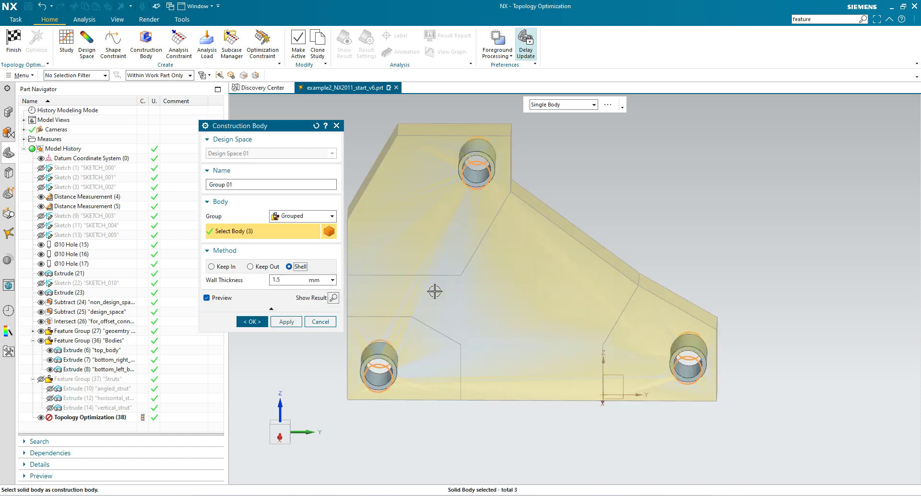
mouse_move(539, 230)
middle_mouse_down()
mouse_move(539, 209)
mouse_move(537, 225)
middle_mouse_up()
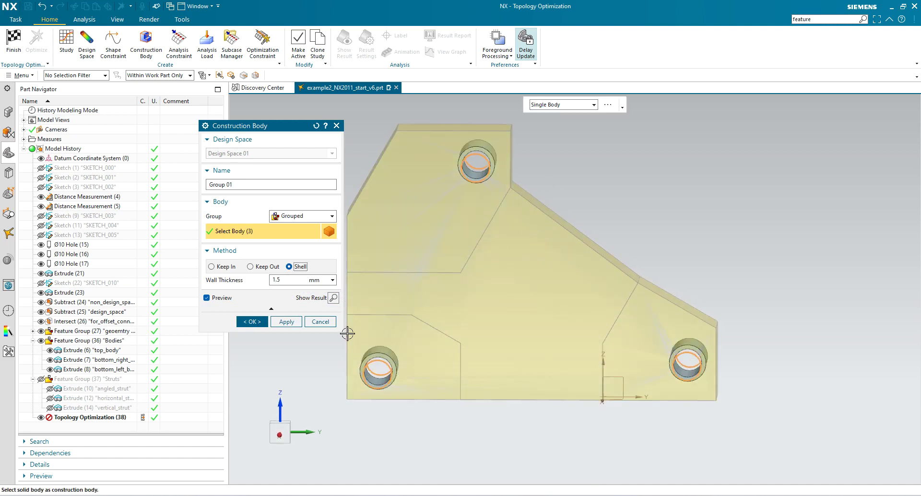
left_click(254, 322)
left_click(9, 233)
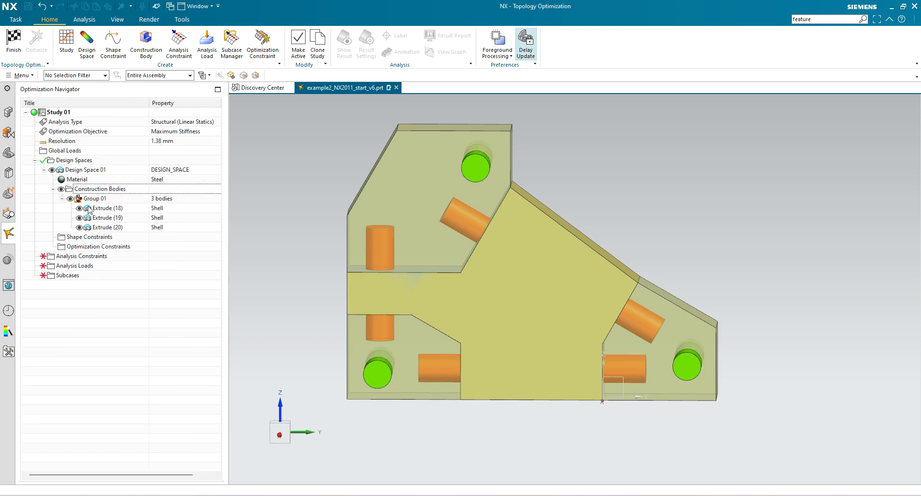
- Create Group 02 making the central NO_MATERIAL_ALLOWED body a Keep Out construction body
right_click(87, 191)
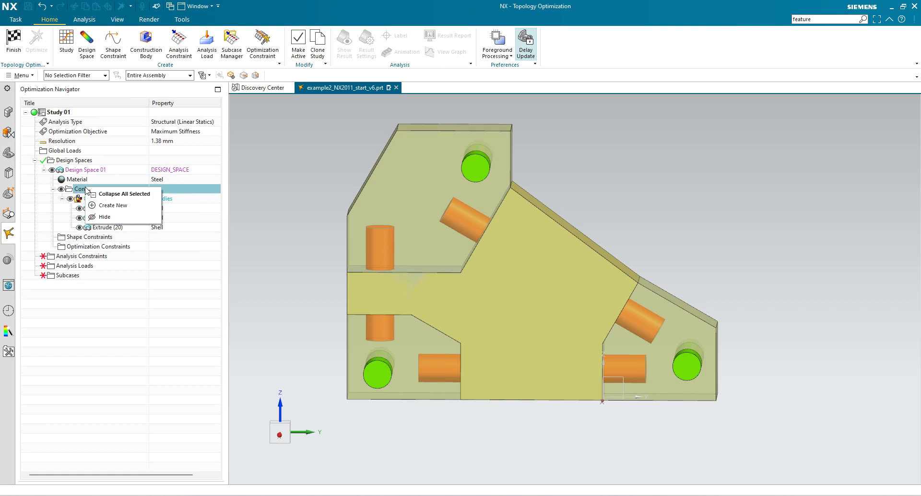
left_click(107, 206)
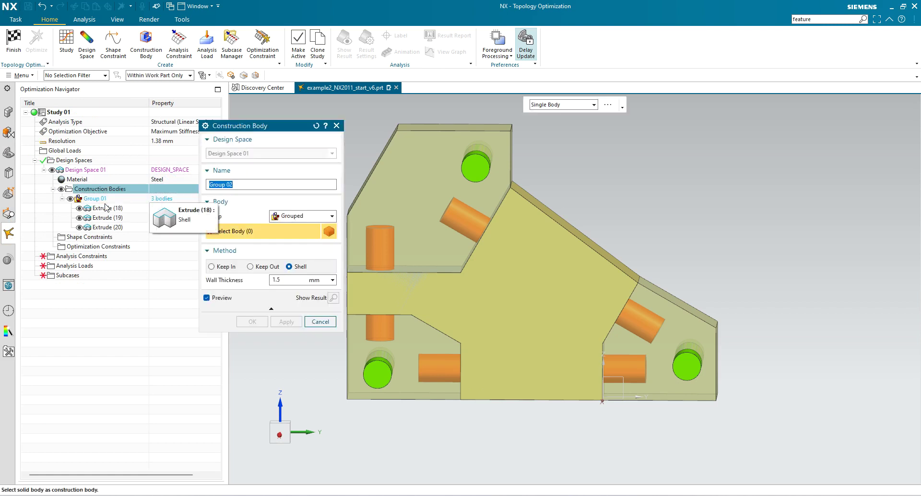
left_click(251, 267)
left_click(499, 319)
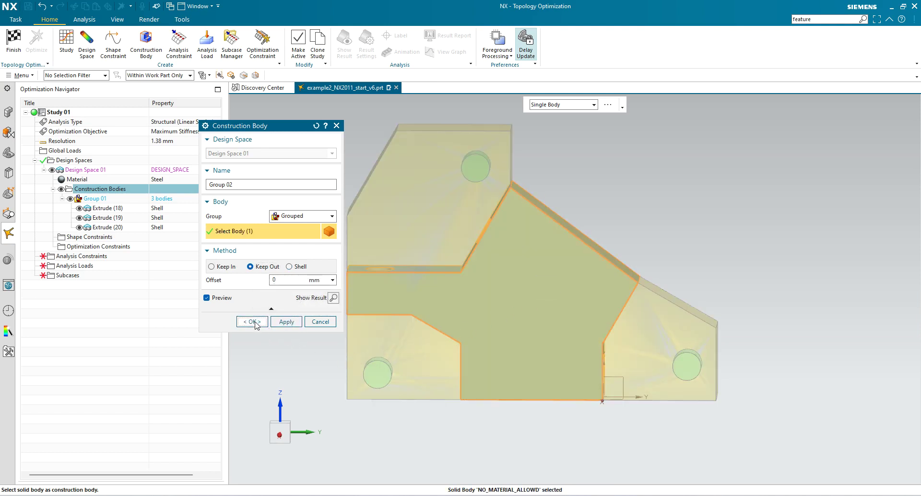
left_click(253, 322)
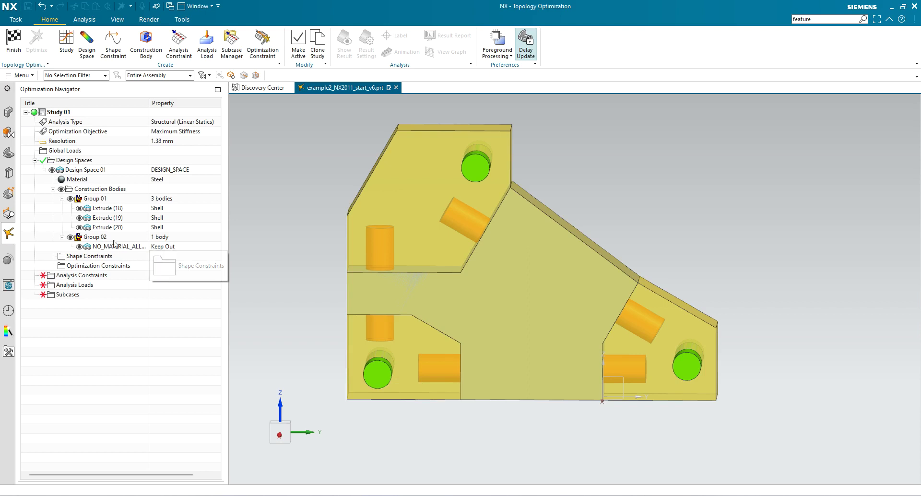
left_click(91, 190)
- Create Group 03 from the angled, horizontal and vertical struts as Keep Out bodies
right_click(92, 191)
left_click(116, 208)
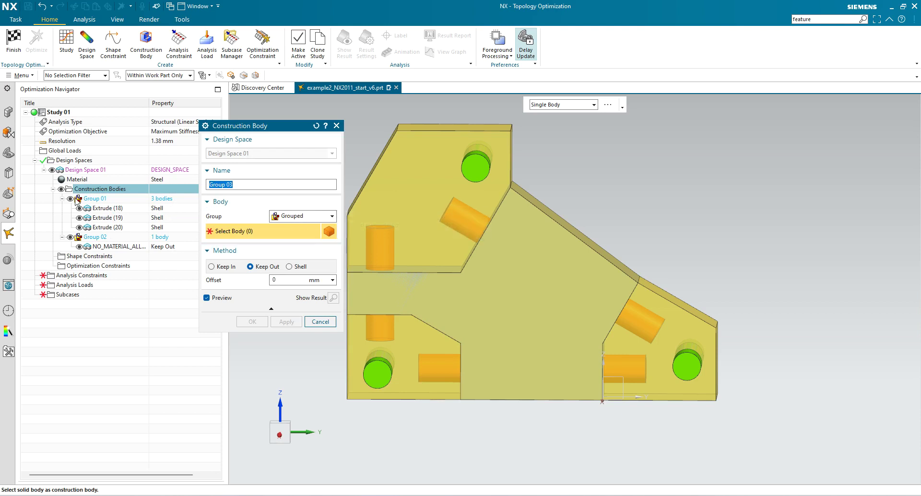
left_click(8, 154)
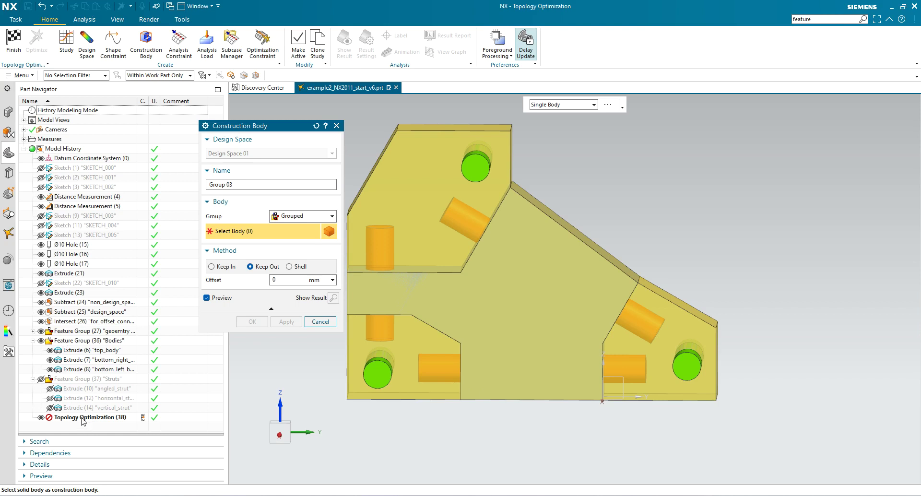
left_click(41, 379)
left_click(72, 380)
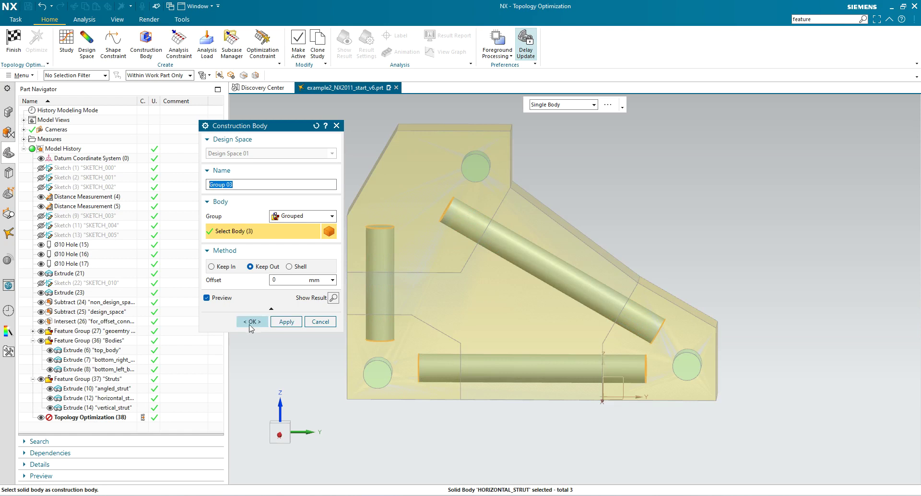
left_click(251, 322)
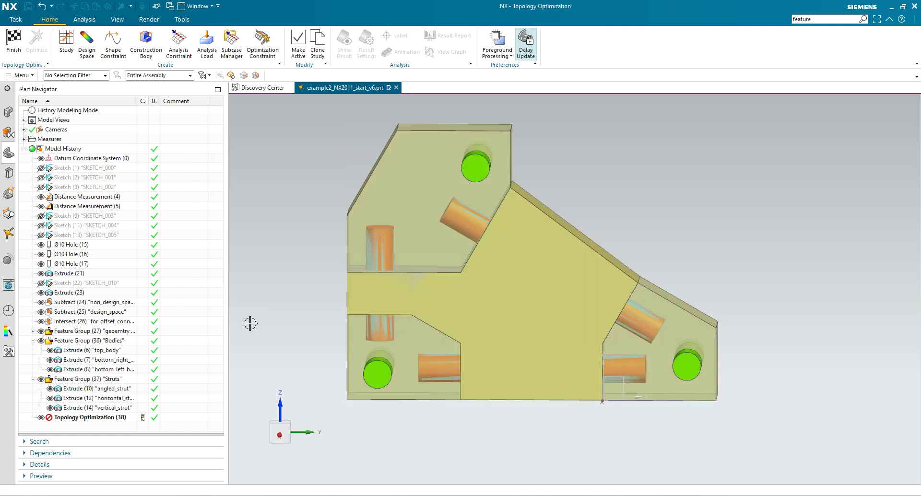
left_click(7, 235)
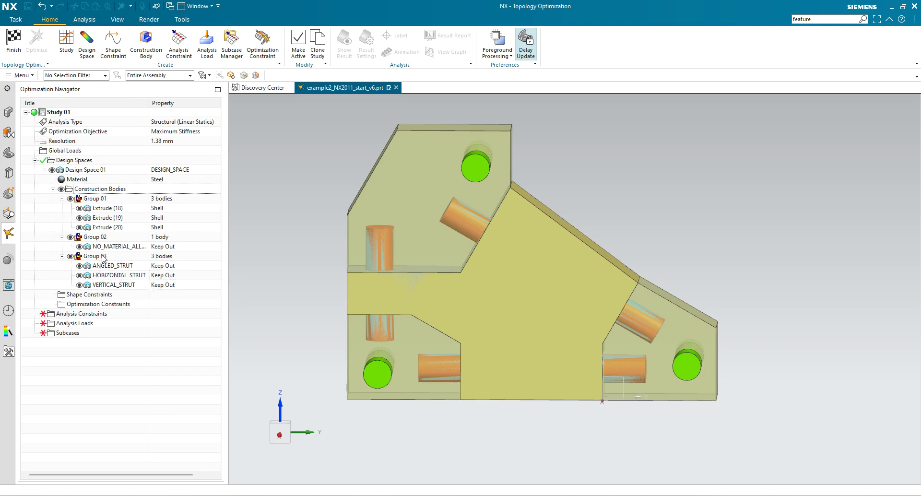
- Switch Group 03's construction method from Keep Out to Keep In, then hide Group 03
left_click(105, 258)
right_click(104, 257)
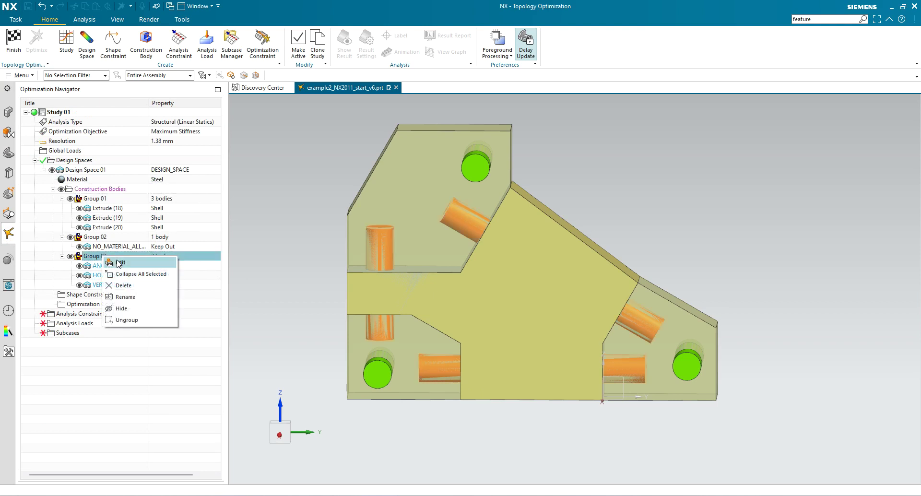
left_click(119, 262)
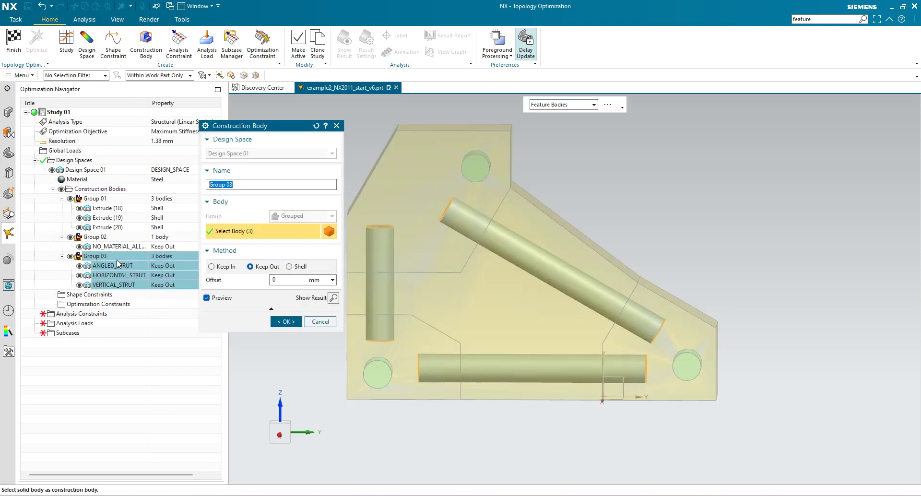
left_click(211, 266)
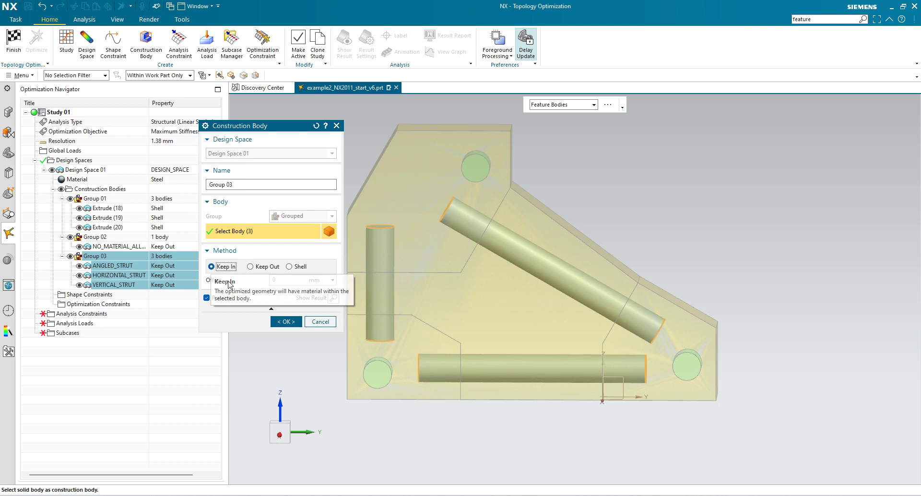
left_click(285, 321)
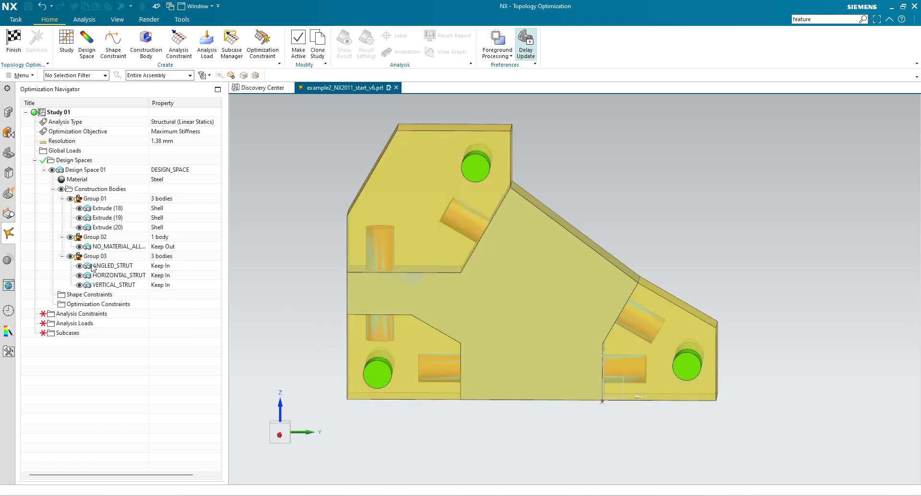
left_click(70, 256)
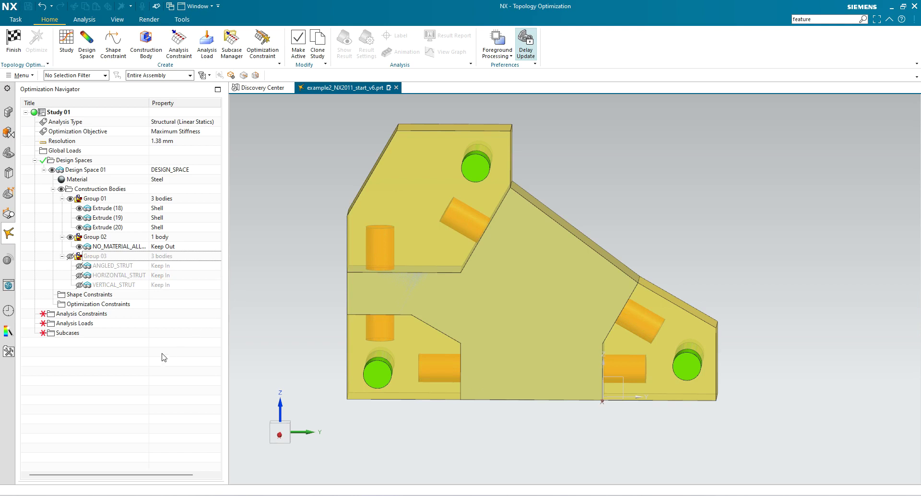
left_click(92, 191)
- Add the six Intersect (26) bodies as separate 1.5 mm Shell construction bodies, then reshow Group 03
right_click(94, 194)
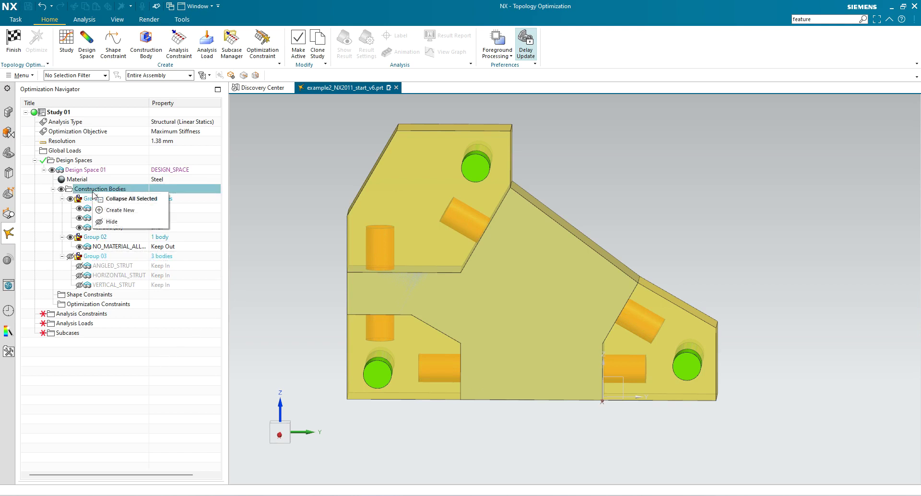
left_click(110, 211)
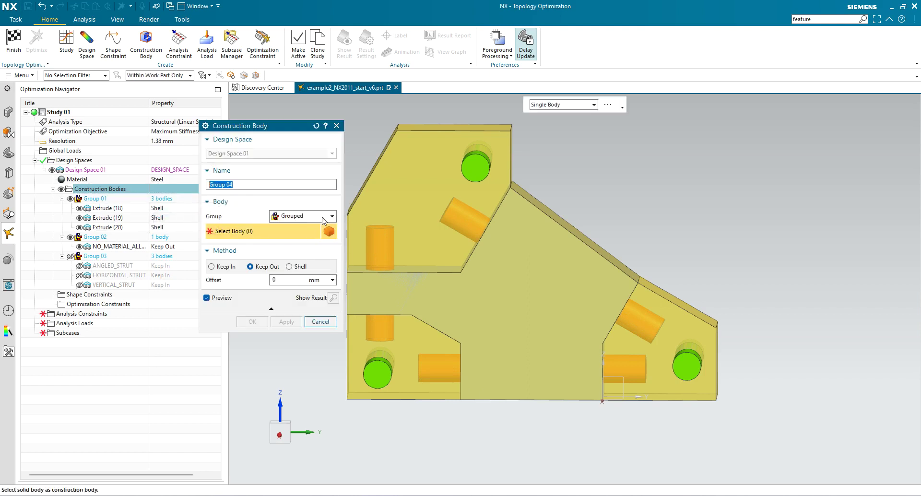
left_click(328, 216)
left_click(323, 228)
left_click(8, 152)
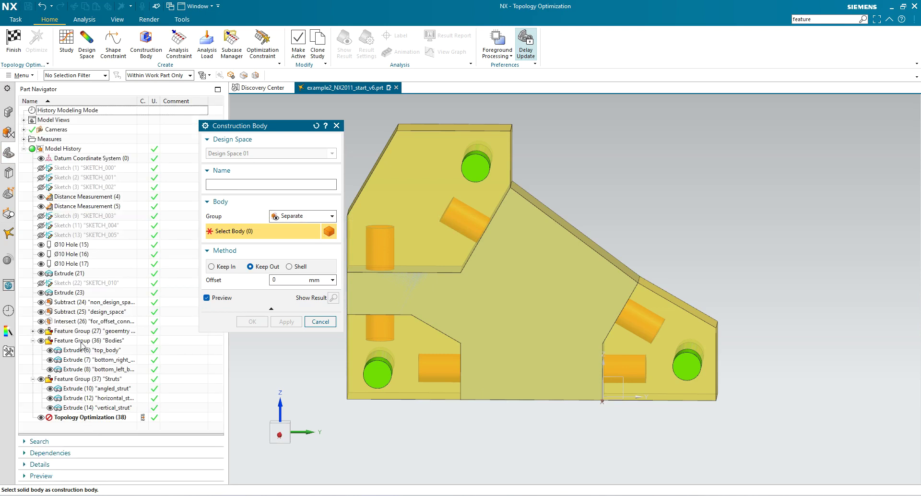
left_click(72, 322)
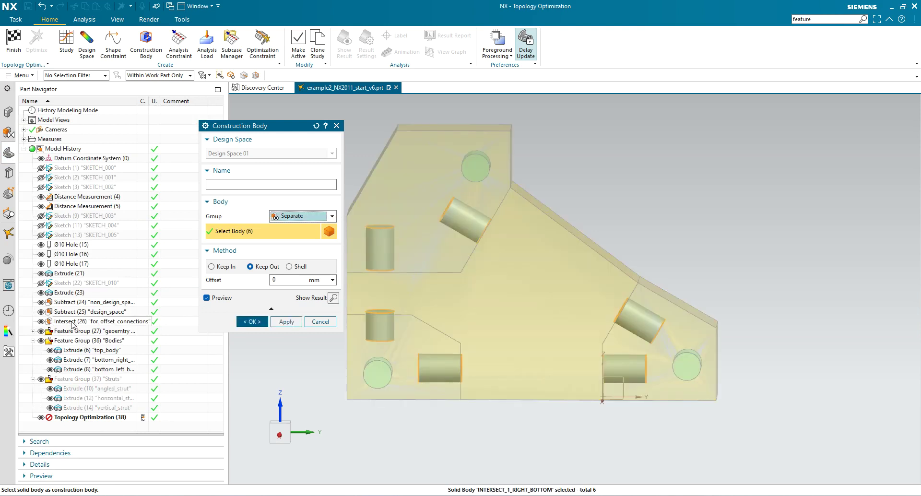
left_click(288, 268)
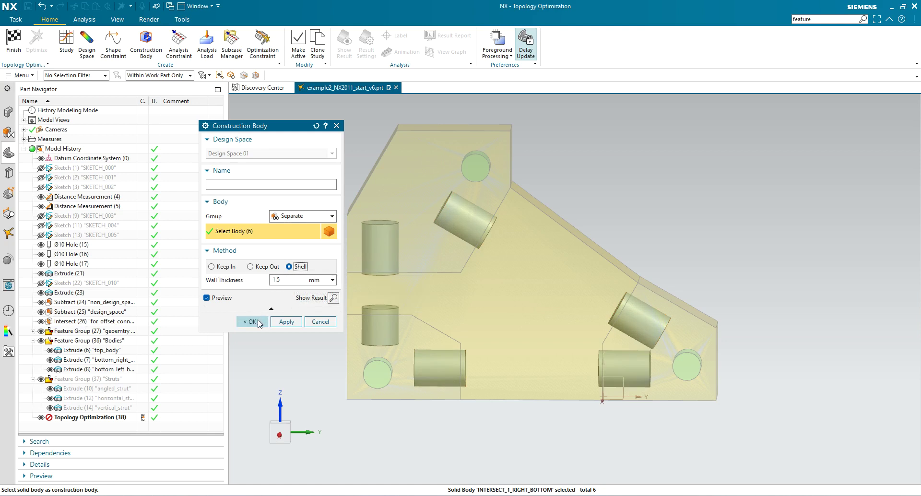
left_click(257, 324)
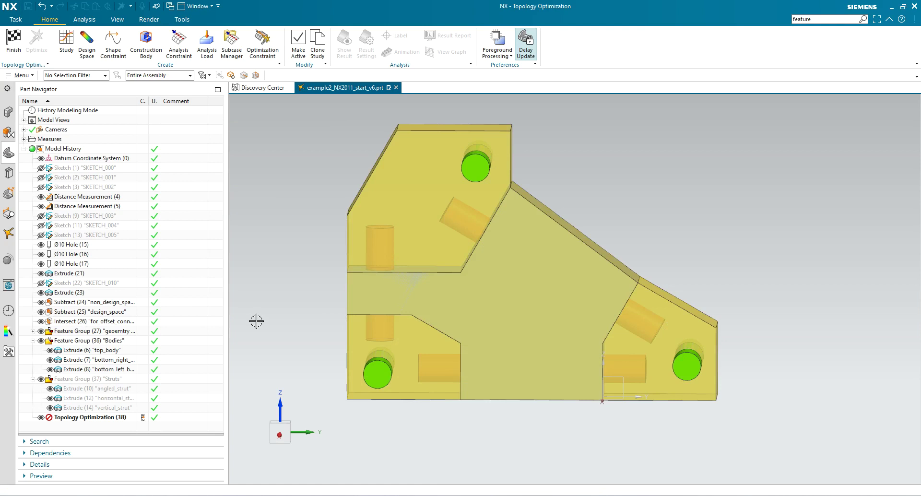
left_click(9, 234)
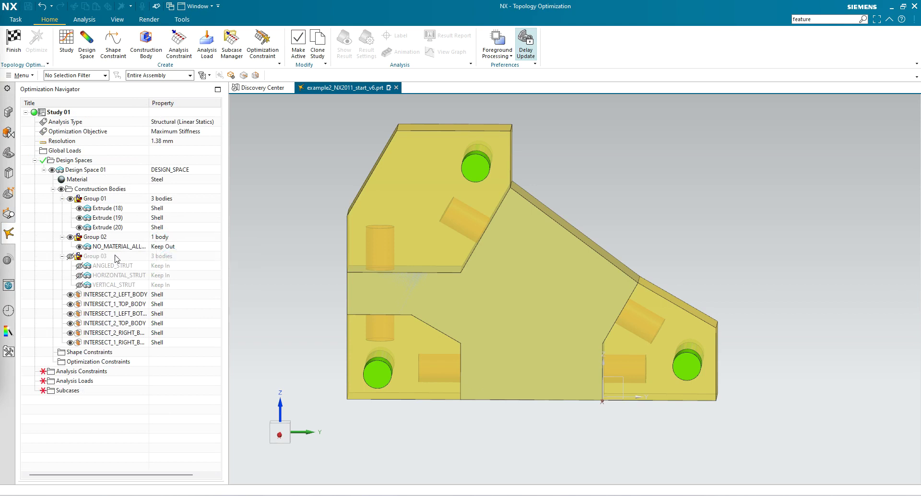
left_click(70, 257)
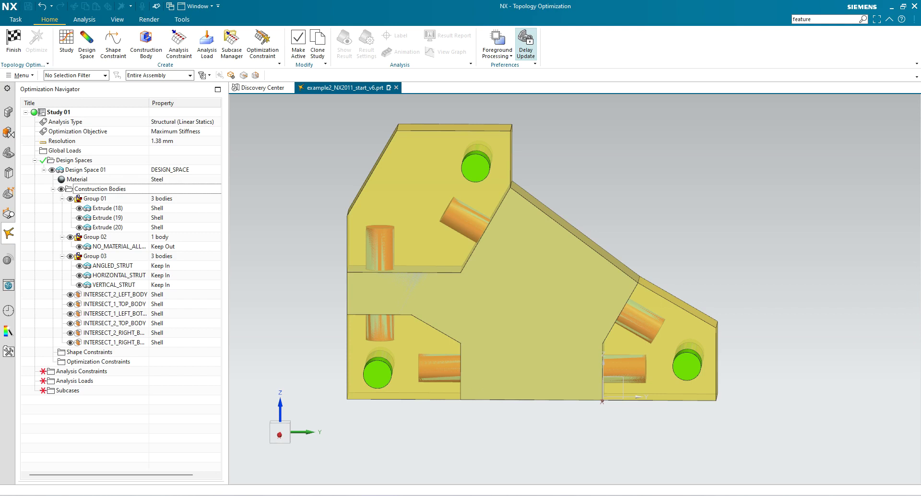
- Select the INTERSECT_2_LEFT_BODY row in the Optimization Navigator
left_click(124, 298)
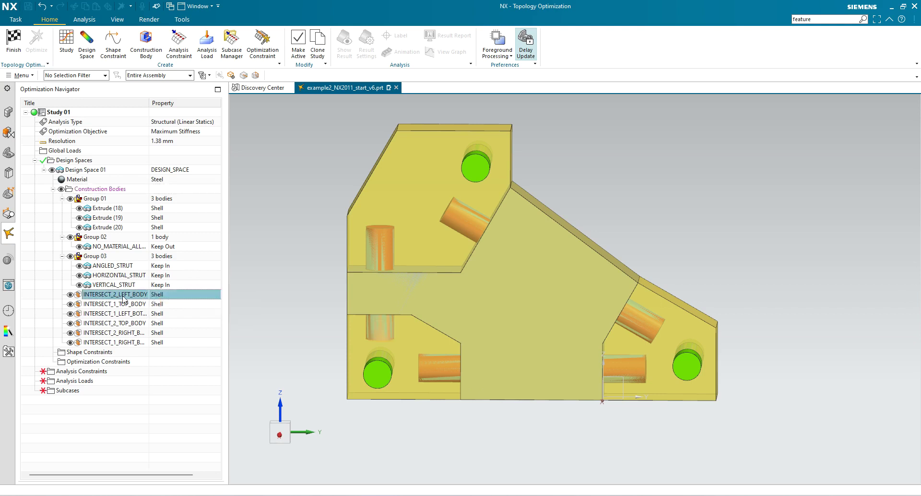
- Multi-select the six INTERSECT Shell bodies, from INTERSECT_2_LEFT_BODY up to INTERSECT_1_TOP_BODY, and delete them
left_click(129, 342, "ctrl")
left_click(126, 332, "ctrl")
left_click(123, 323, "ctrl")
left_click(121, 313, "ctrl")
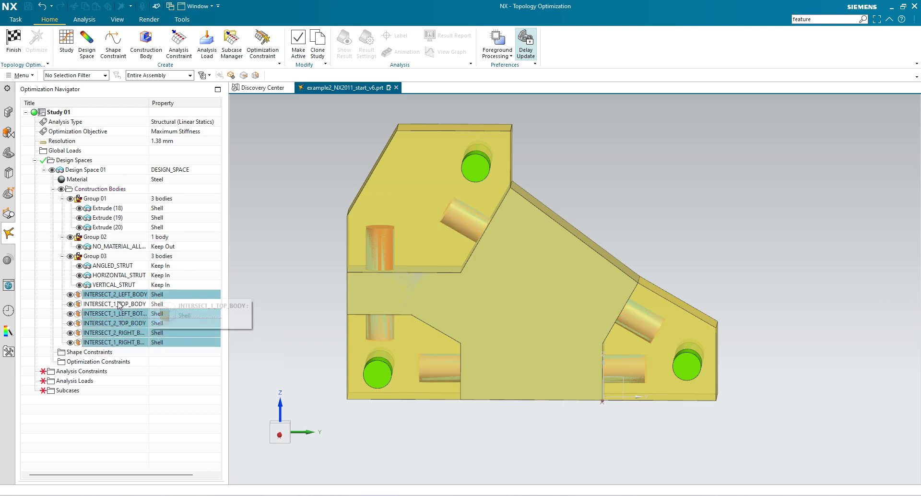
left_click(119, 305, "ctrl")
right_click(120, 305)
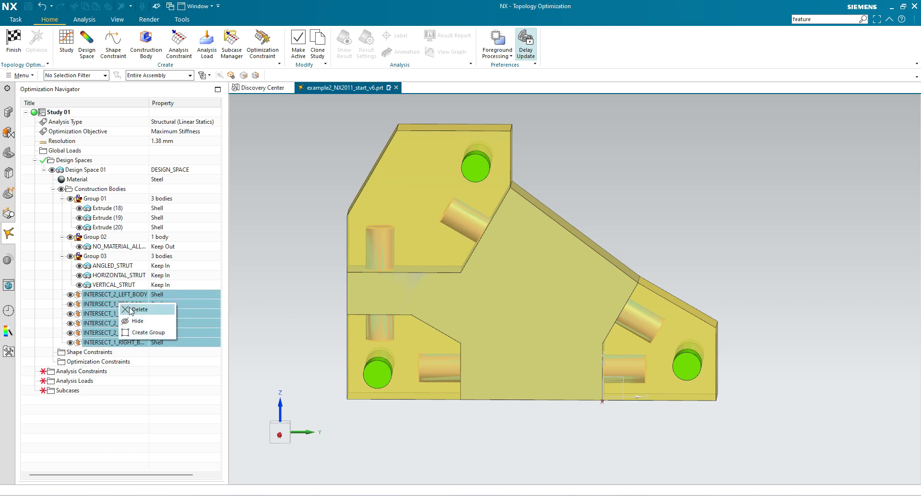
left_click(131, 309)
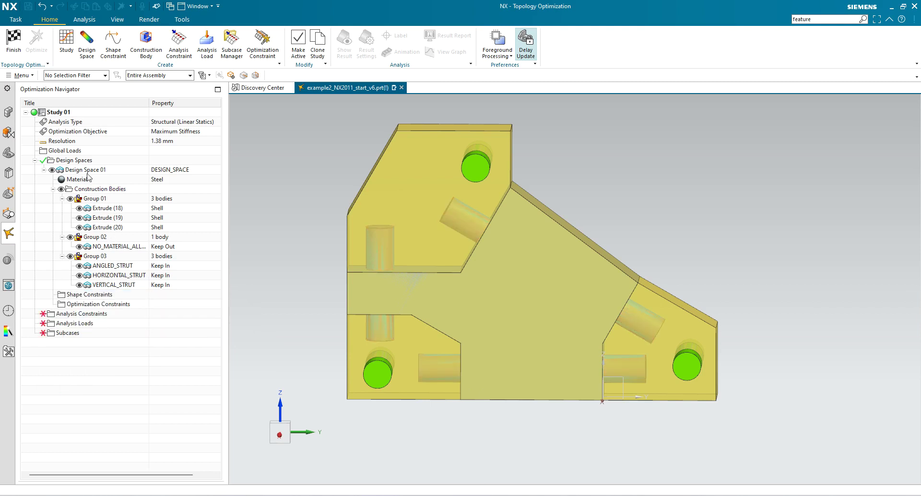
right_click(95, 189)
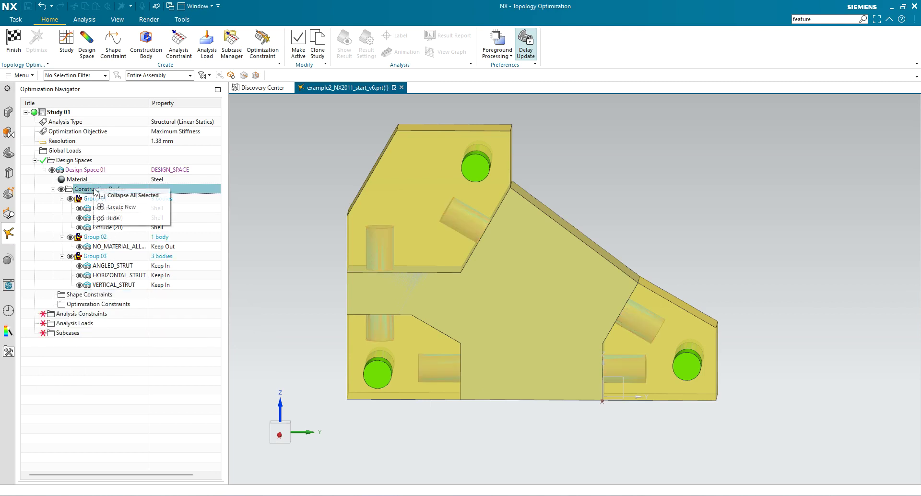
- Create Keep In construction bodies from the six Intersect (26) bodies picked in the Part Navigator
left_click(116, 208)
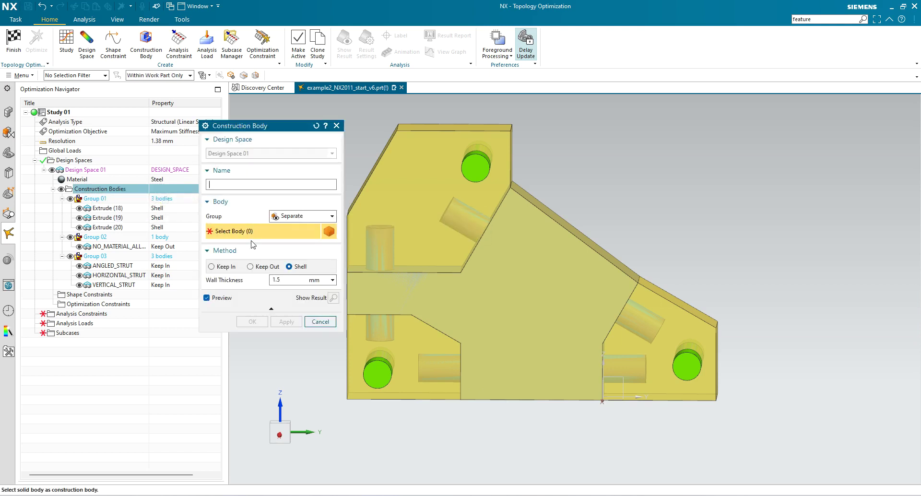
left_click(212, 266)
left_click(9, 153)
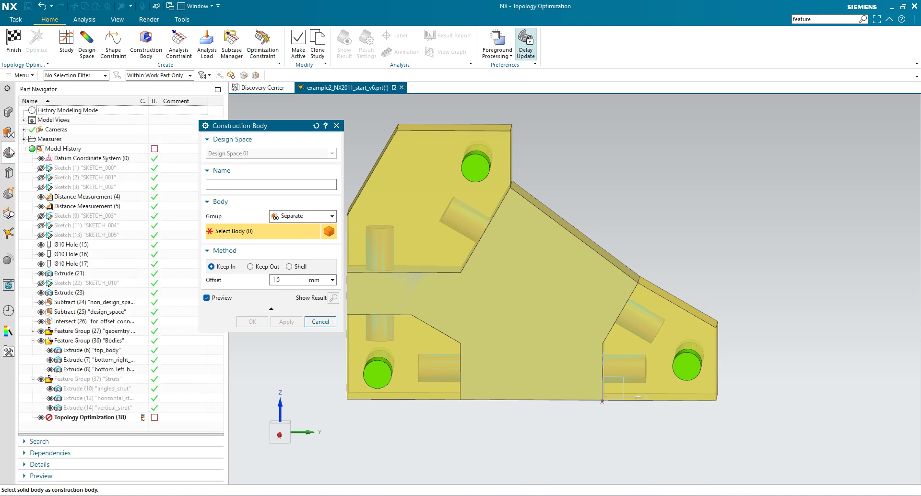
left_click(79, 325)
mouse_move(533, 349)
middle_mouse_down()
mouse_move(517, 347)
mouse_move(514, 335)
mouse_move(543, 344)
middle_mouse_up()
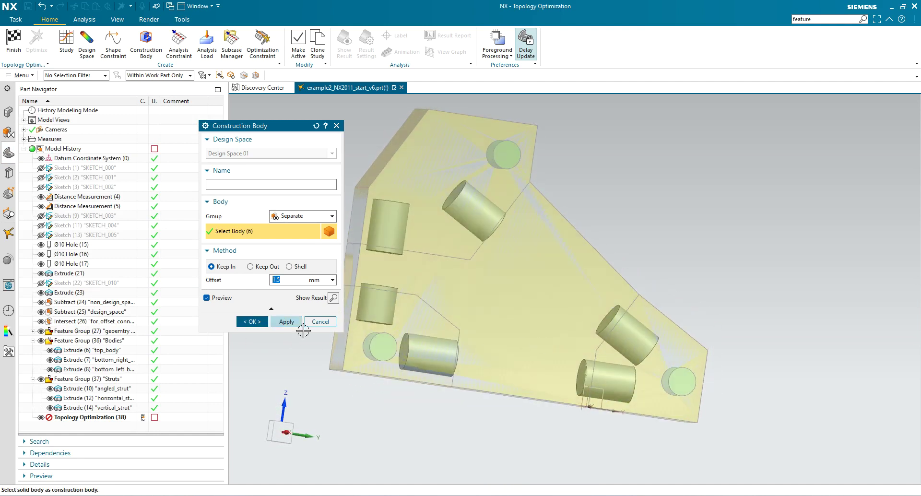
left_click(252, 322)
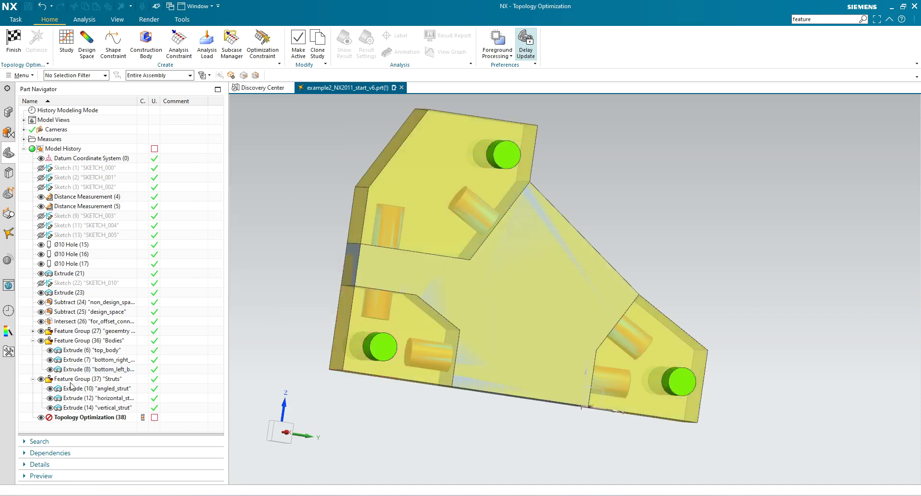
left_click(9, 234)
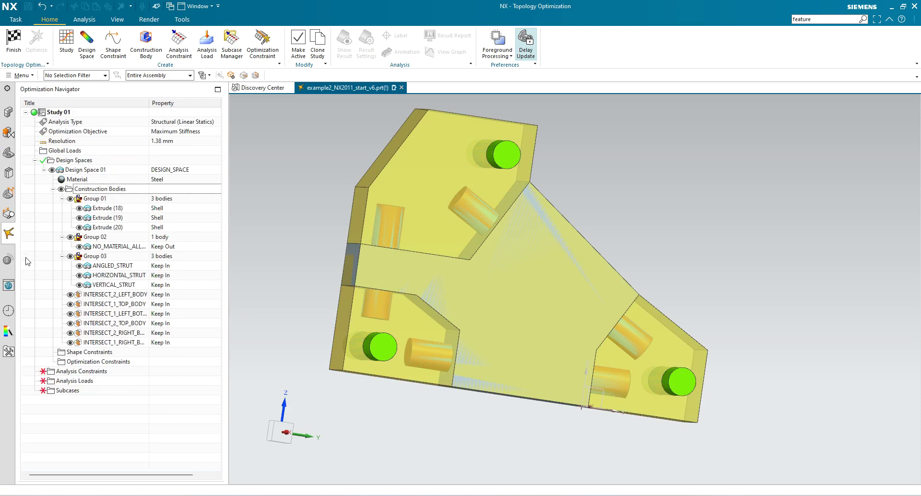
- Add a Planar Symmetry shape constraint about the YZ plane for the whole model
right_click(98, 353)
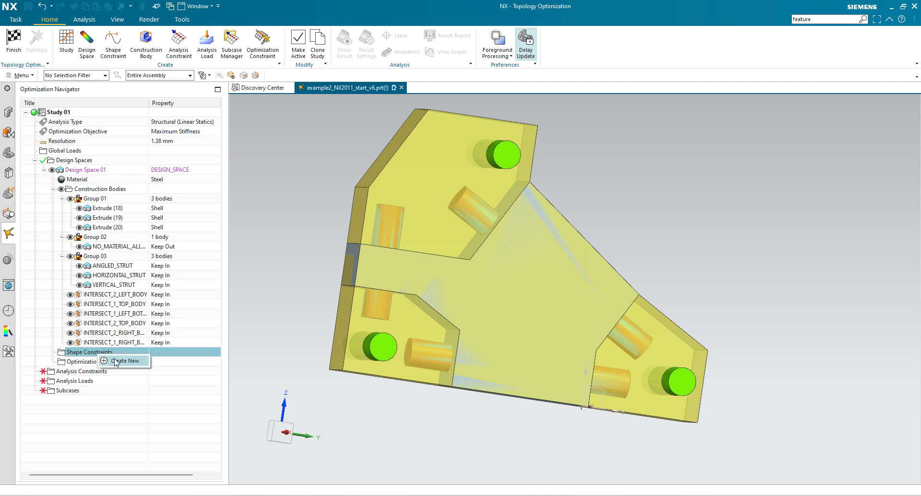
left_click(115, 361)
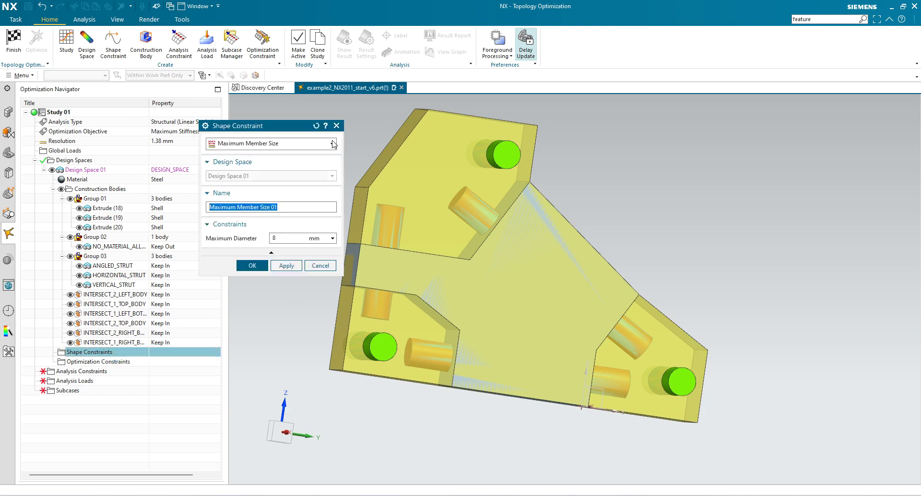
left_click(333, 144)
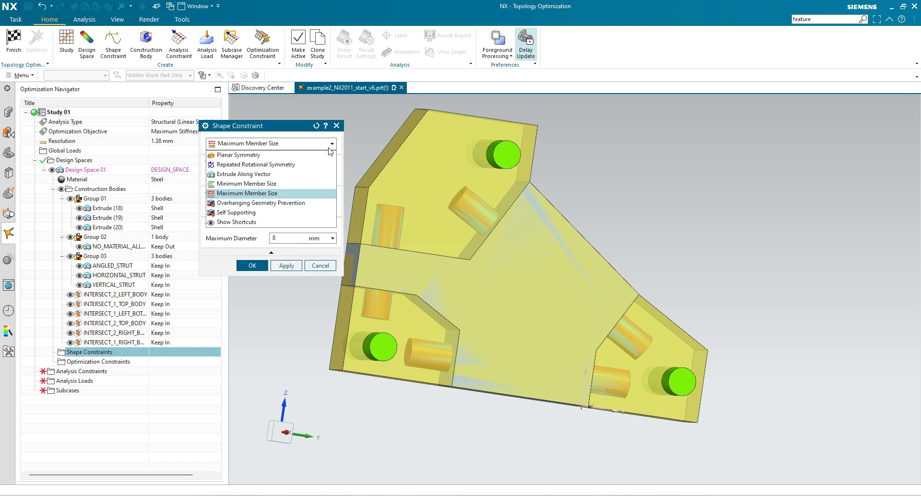
left_click(301, 155)
middle_click_drag(606, 458, 593, 457)
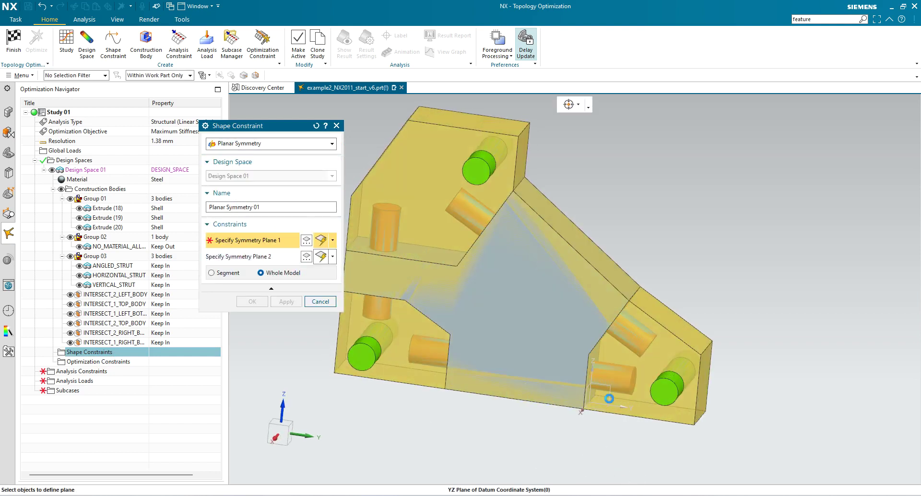
left_click(609, 399)
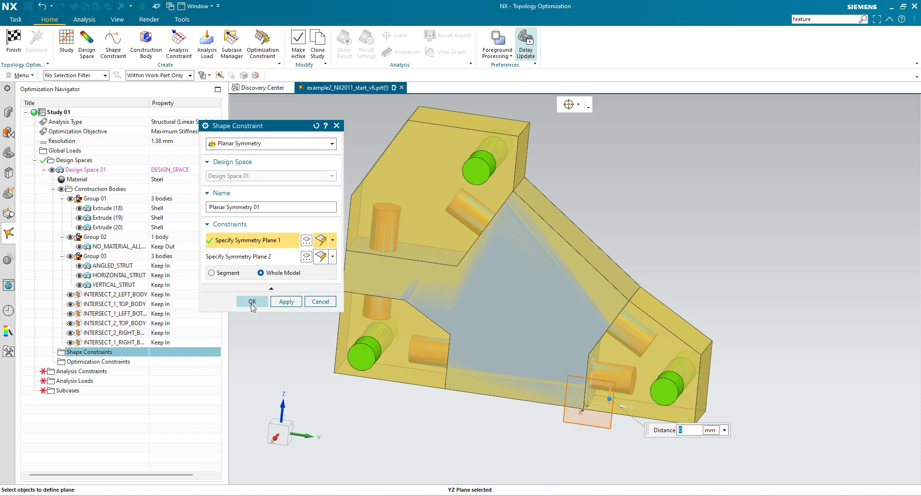
left_click(252, 302)
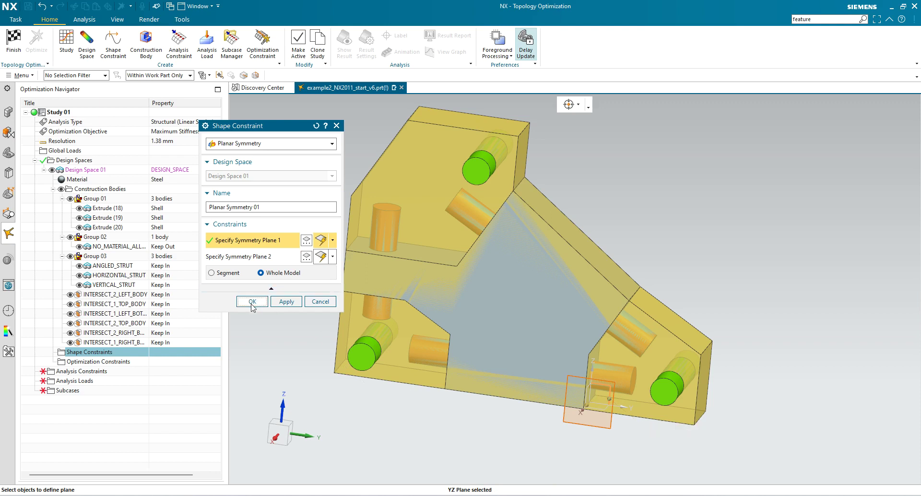
- Add a Maximum Member Size shape constraint of 8 mm
left_click(111, 355)
right_click(110, 356)
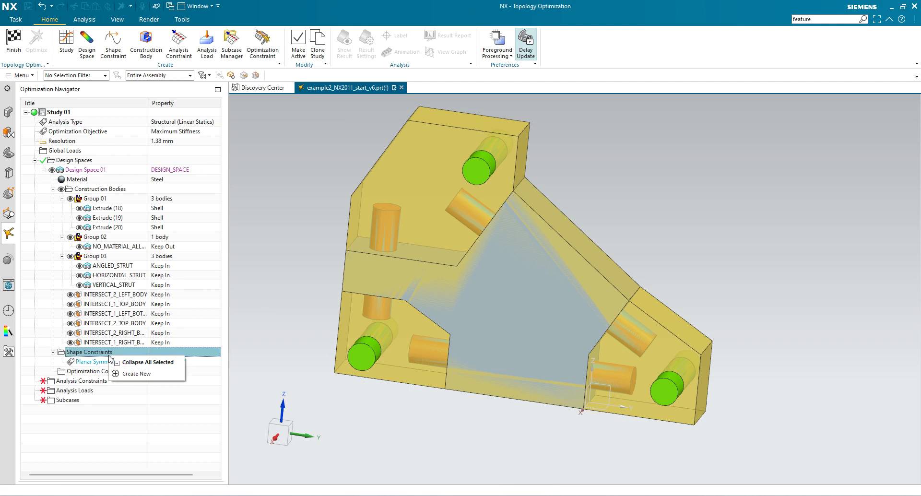
left_click(129, 374)
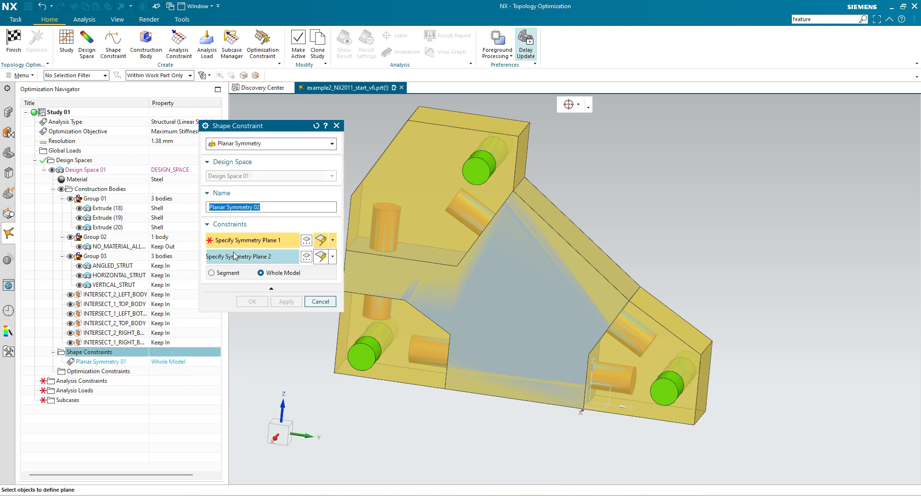
left_click(307, 146)
left_click(298, 193)
left_click(253, 266)
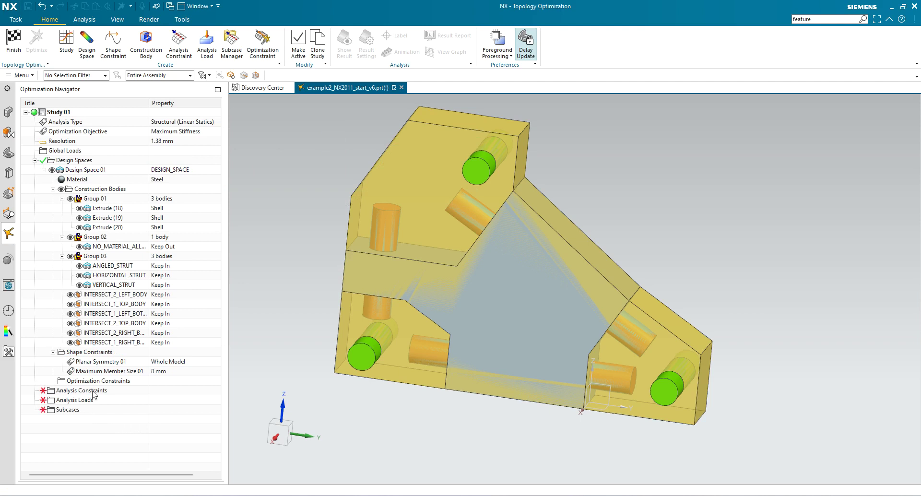
- Create Mass Target 01 and start overwriting the suggested 0.494285 kg mass value
right_click(96, 382)
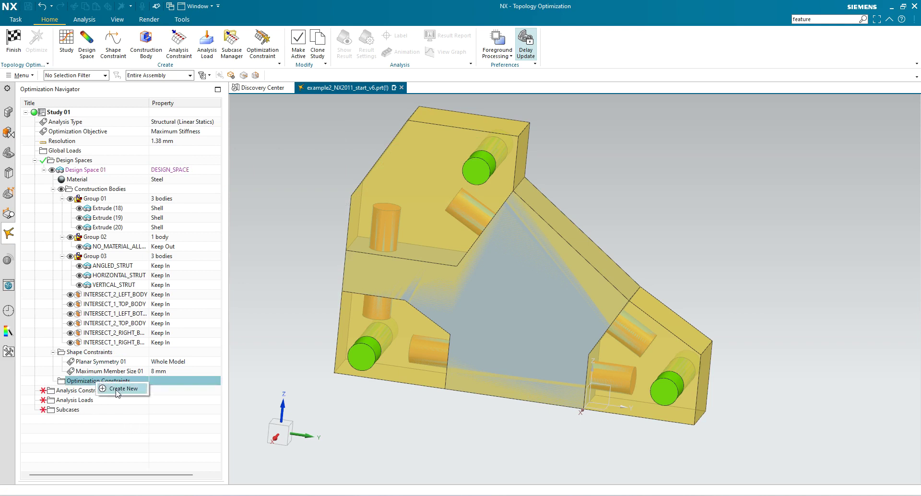
left_click(117, 390)
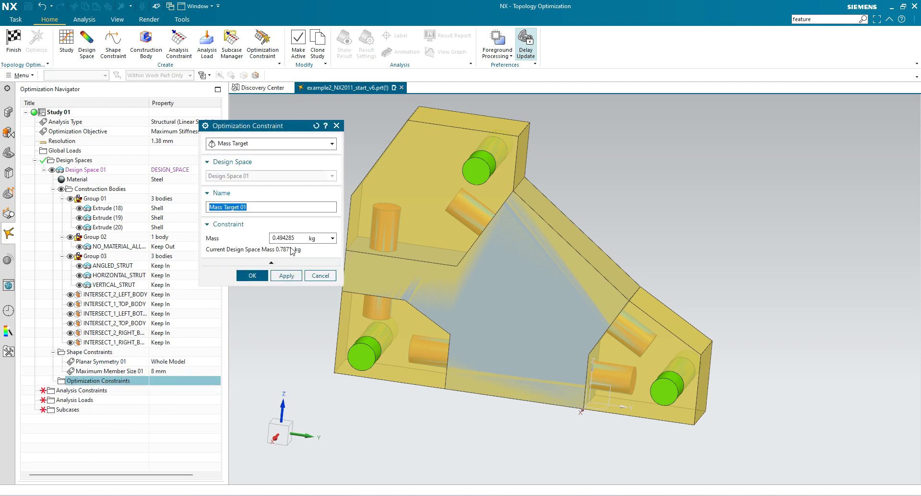
double_click(299, 238)
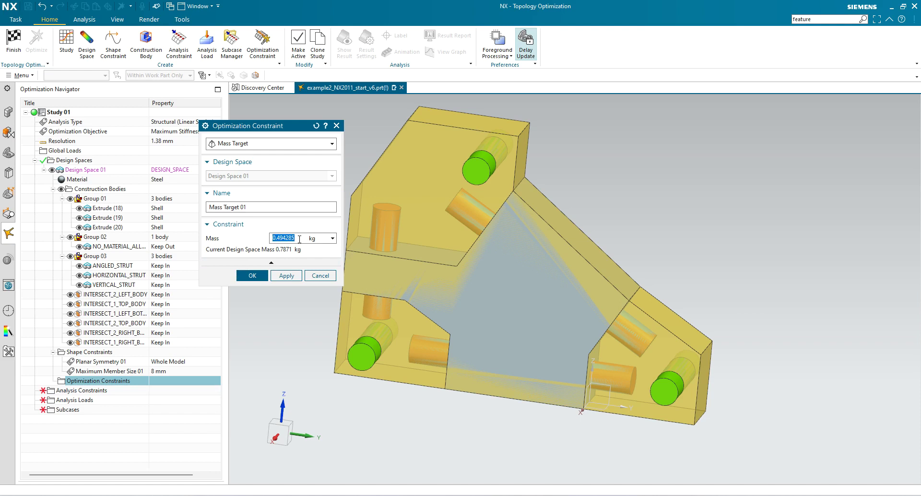
type("0")
- Confirm the 0.42 kg mass target and add a YC-direction Linear Slider on the right hole face
left_click(253, 276)
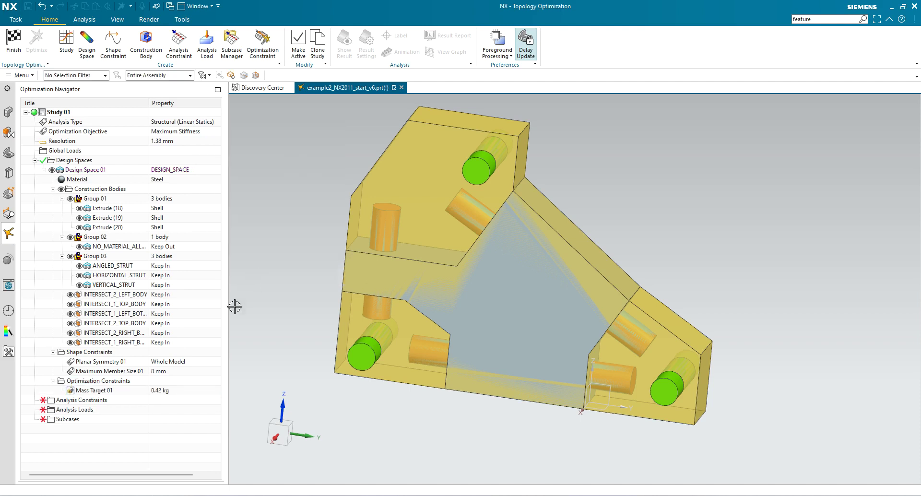
right_click(87, 401)
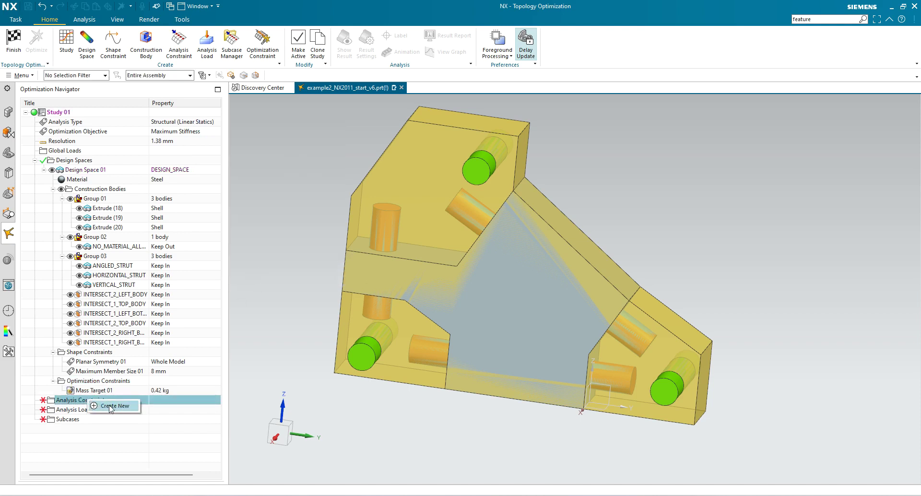
left_click(111, 406)
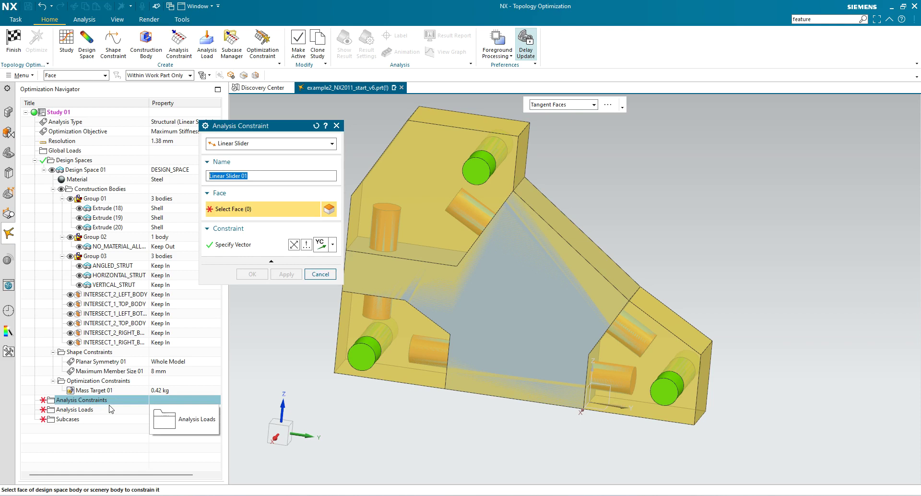
left_click(71, 199)
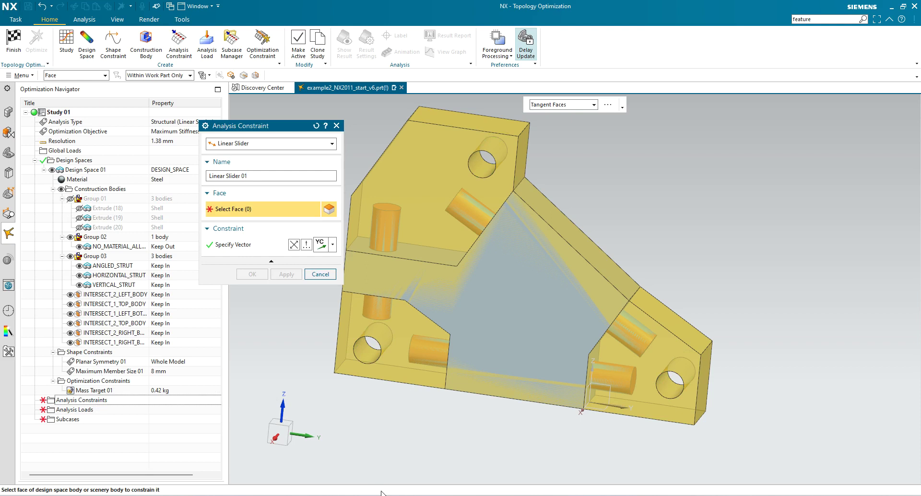
left_click(668, 379)
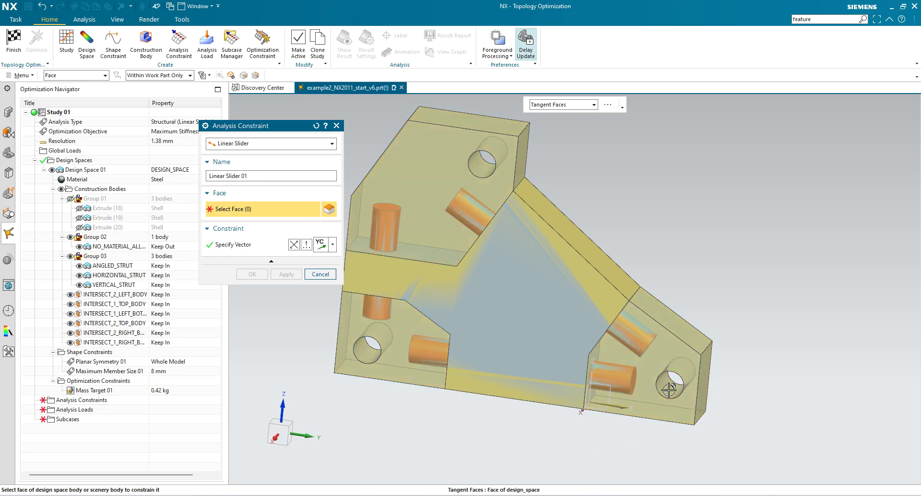
left_click(319, 244)
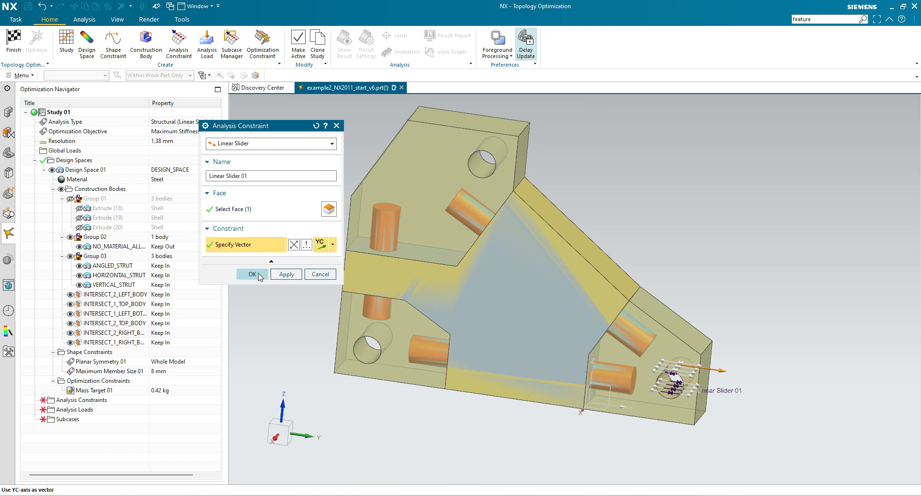
left_click(257, 273)
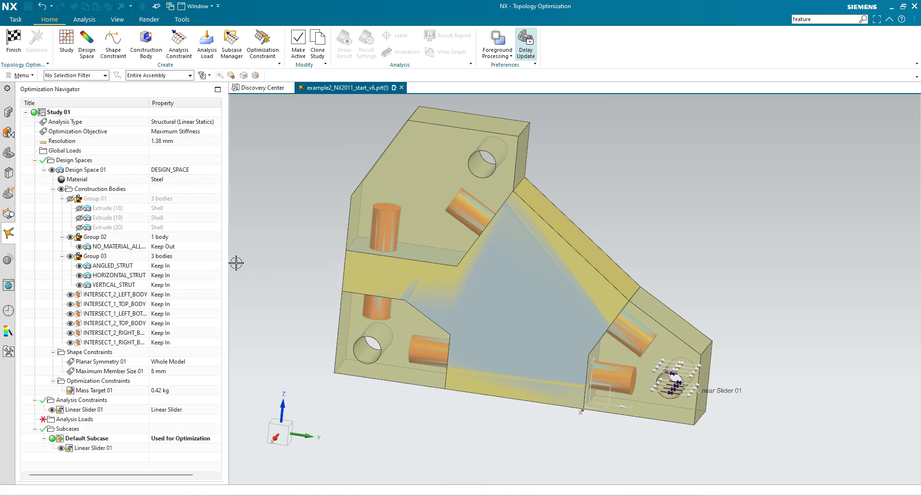
- Add a Pinned analysis constraint on the lower-left hole face
right_click(85, 402)
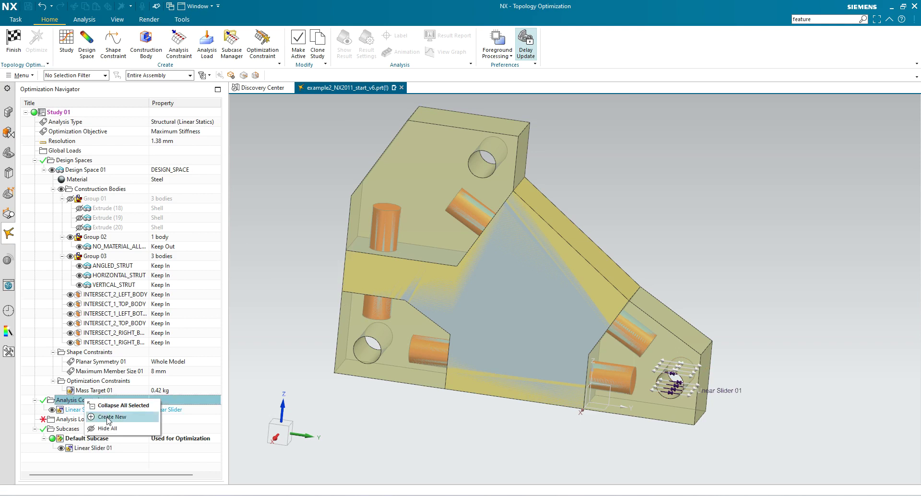
left_click(108, 421)
left_click(367, 350)
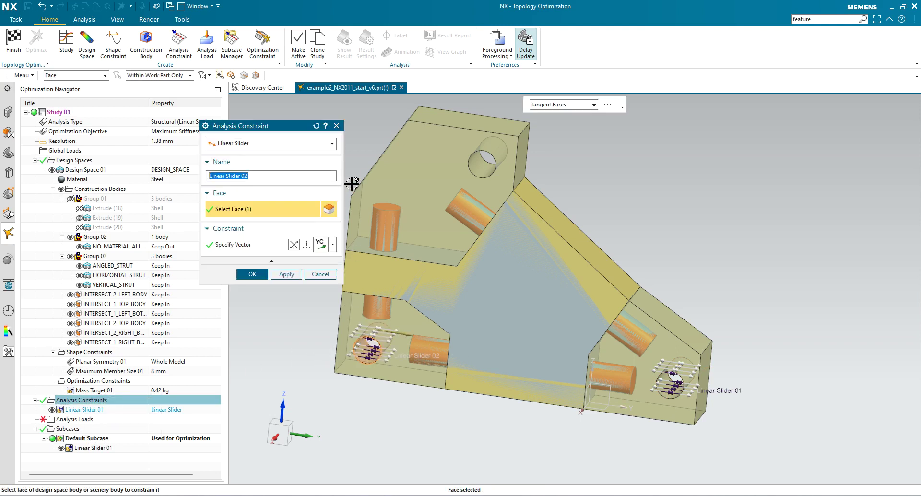
left_click(331, 144)
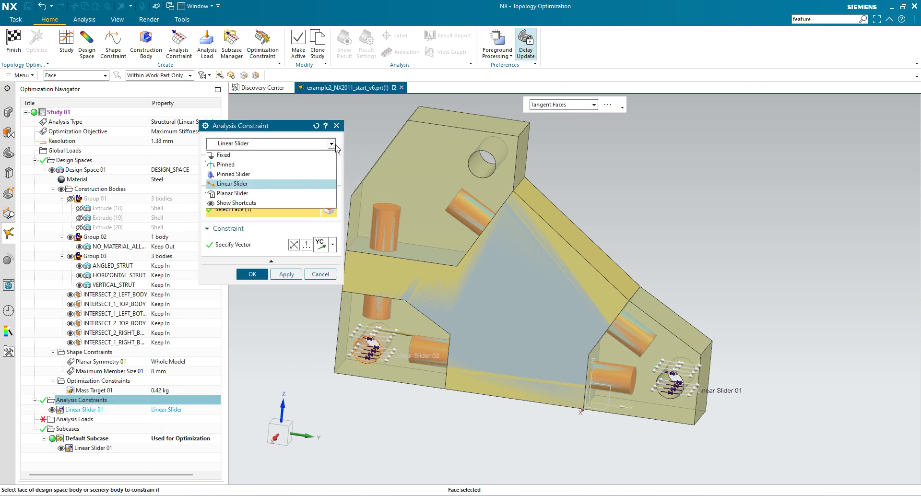
left_click(290, 165)
left_click(253, 305)
- Apply a 1000 N force on the upper hole face, directed by two points toward the lower-right hole
right_click(92, 429)
left_click(110, 436)
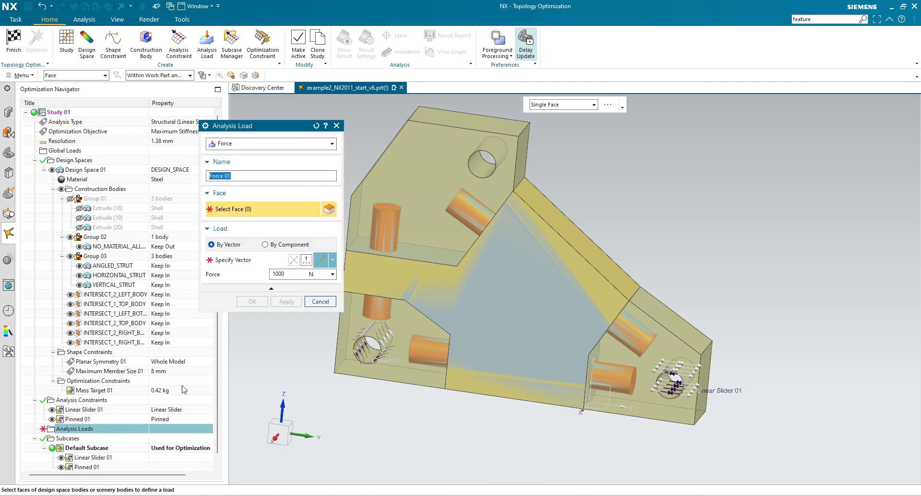
left_click(486, 159)
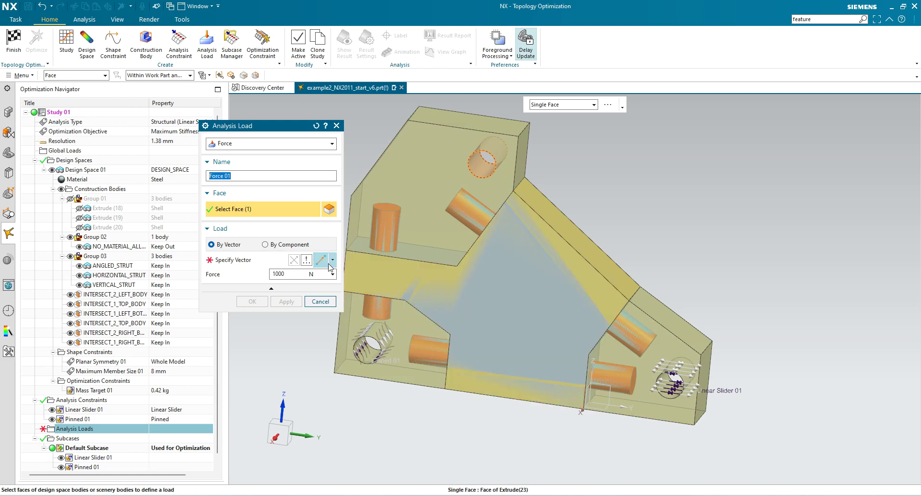
left_click(307, 259)
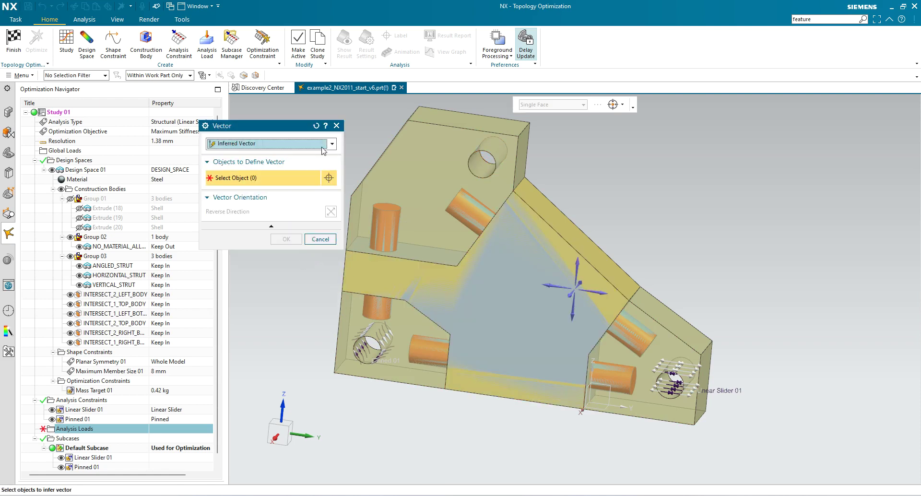
left_click(330, 144)
left_click(301, 166)
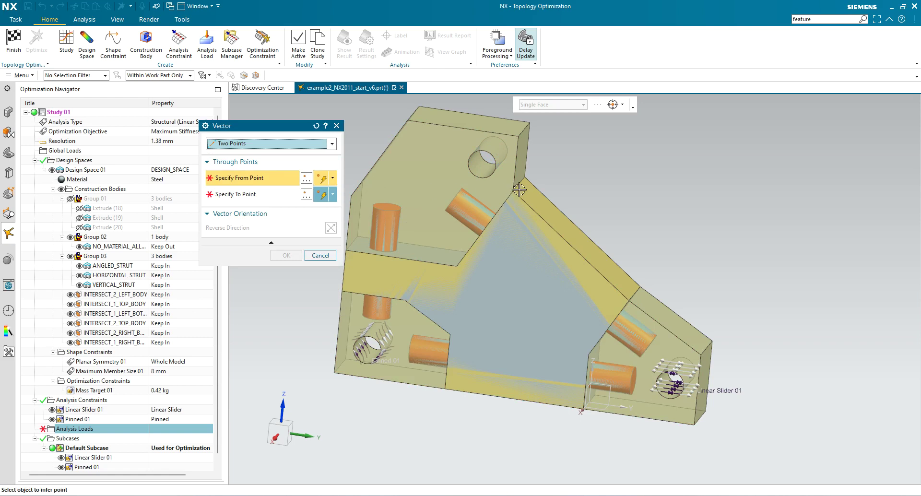
left_click(483, 167)
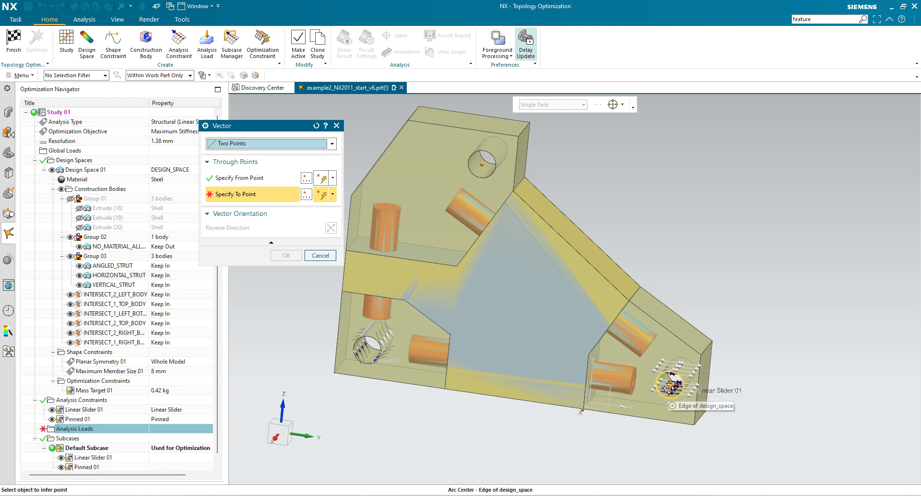
left_click(667, 389)
left_click(281, 258)
left_click(253, 302)
scroll(161, 422, "down", 1)
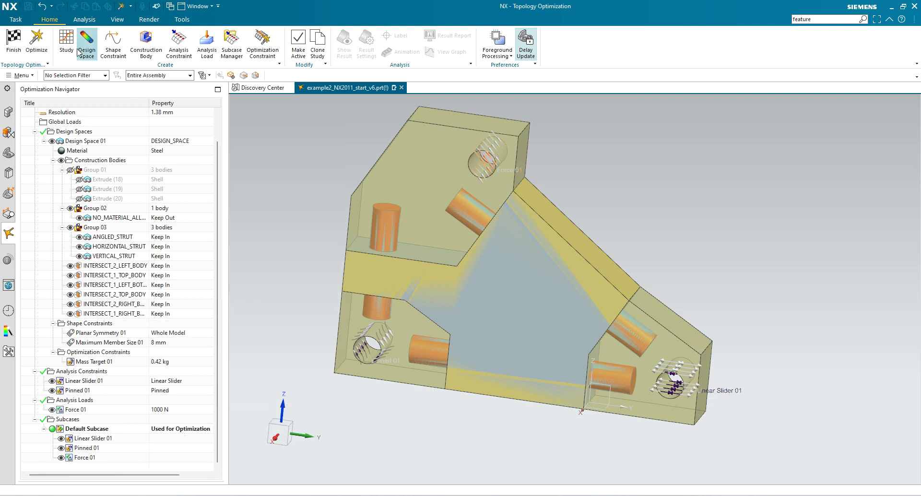
left_click(42, 41)
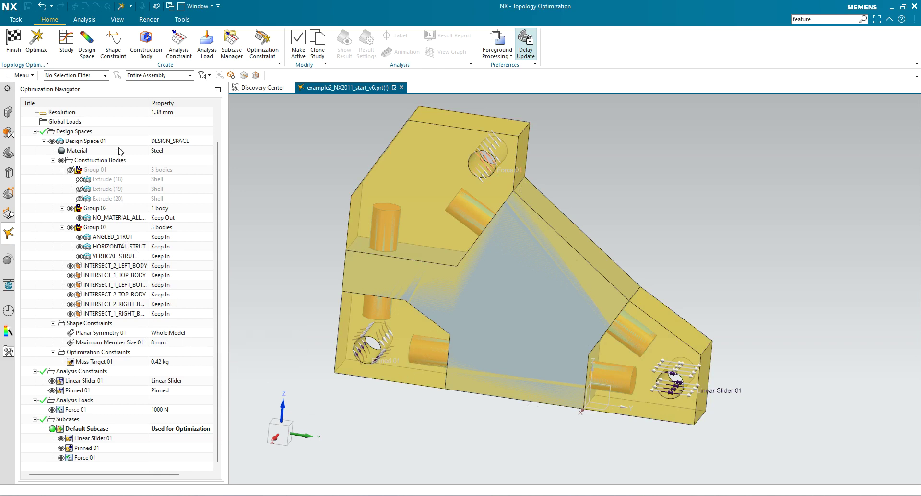
scroll(167, 258, "up", 1)
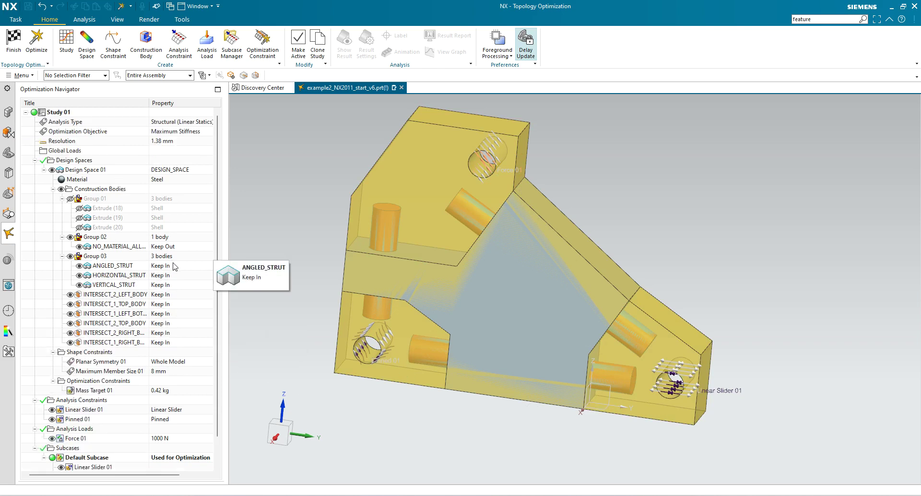
left_click(37, 41)
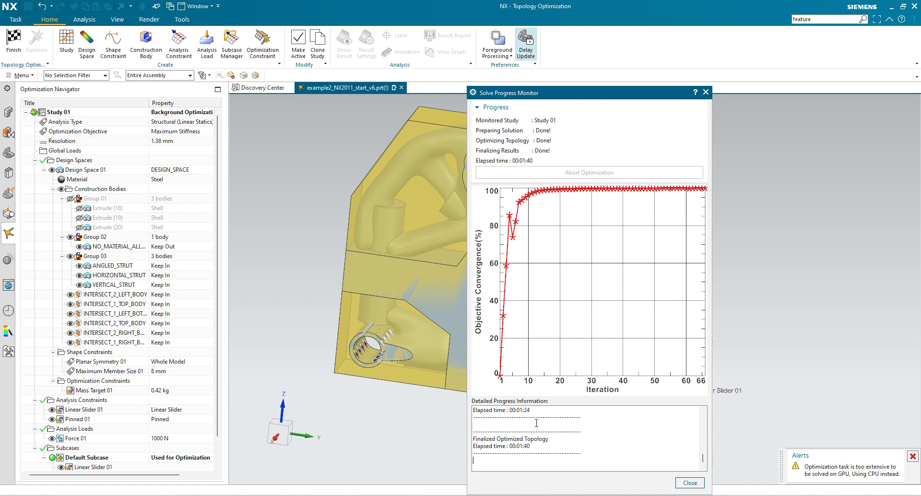
- Close the solve progress report once all 66 optimization iterations finish
scroll(625, 442, "up", 2)
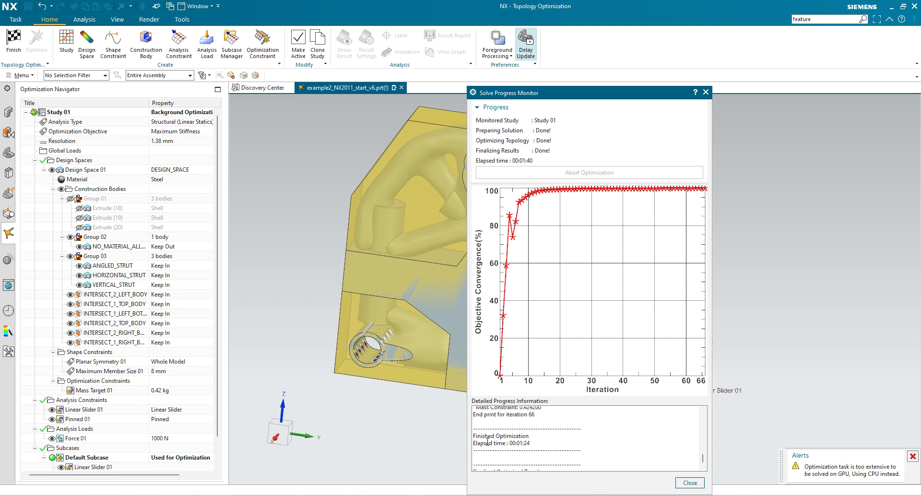
scroll(530, 440, "down", 2)
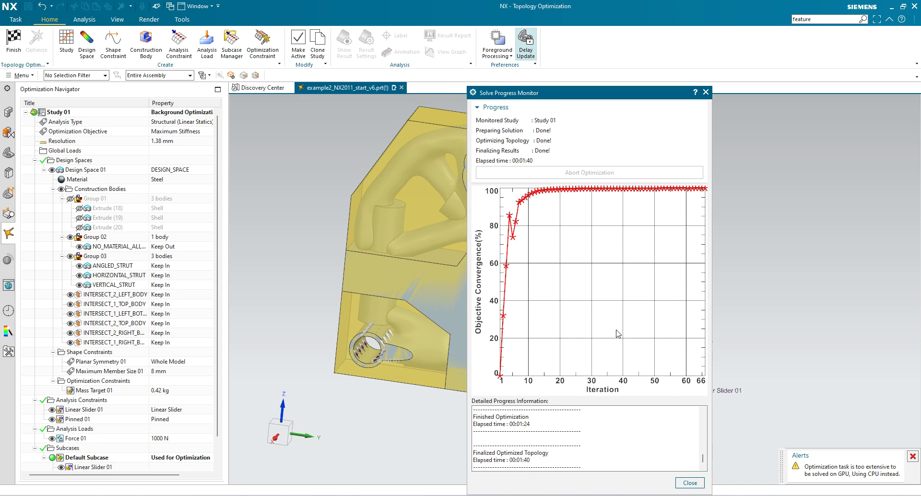
left_click(696, 484)
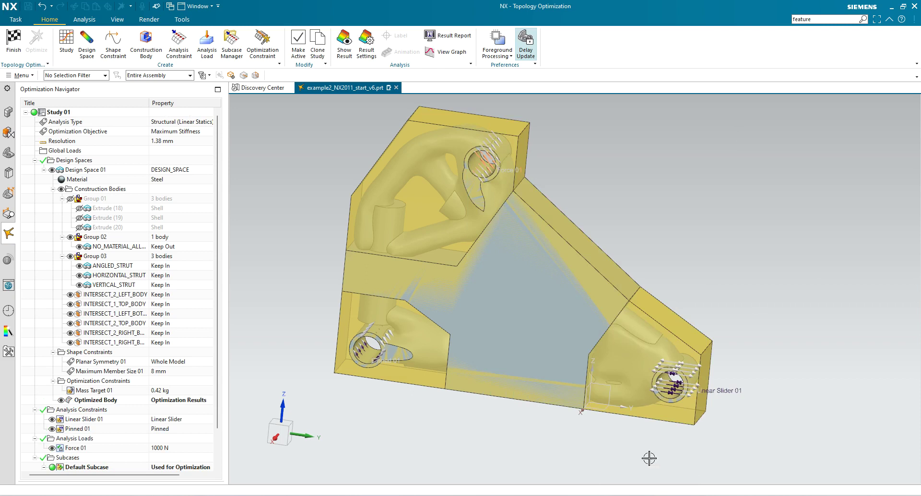
- Plot the Displacement Magnitude contour (0.06–16.23 mm) and orbit the bracket to inspect all sides
left_click(346, 41)
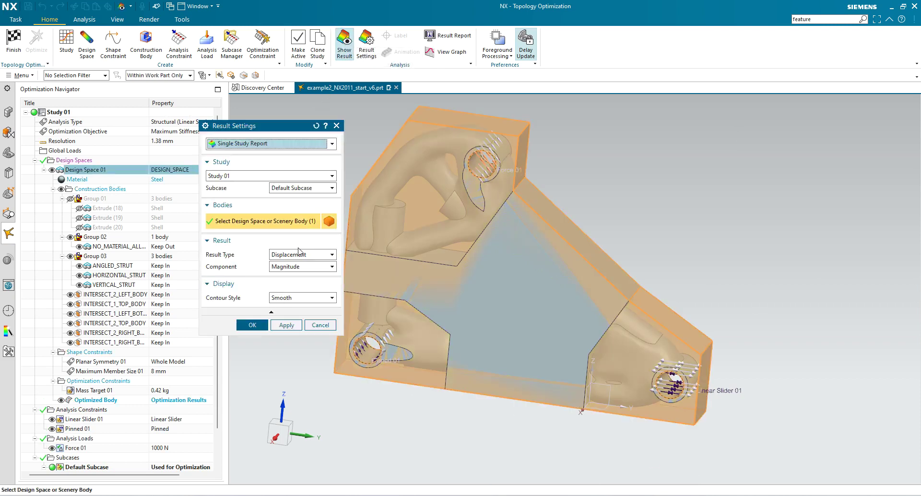
left_click(253, 325)
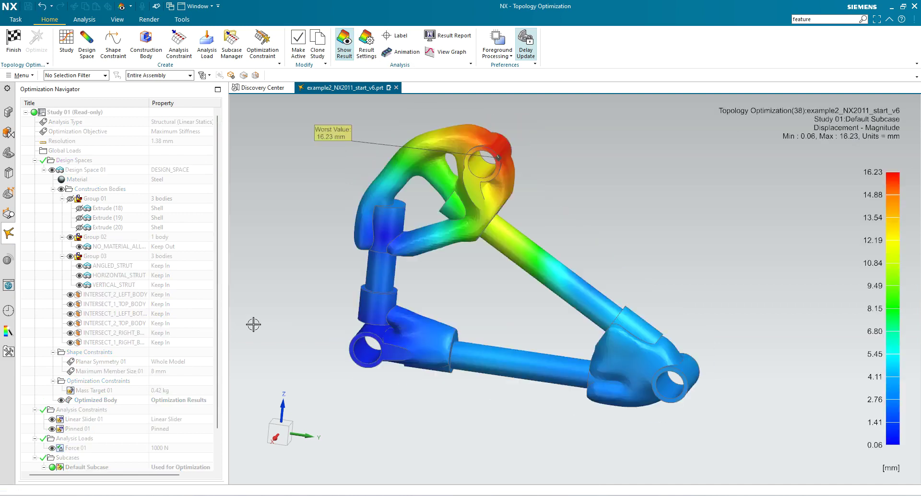
mouse_move(543, 389)
middle_mouse_down()
mouse_move(557, 333)
mouse_move(555, 370)
mouse_move(522, 376)
mouse_move(566, 375)
mouse_move(557, 379)
middle_mouse_up()
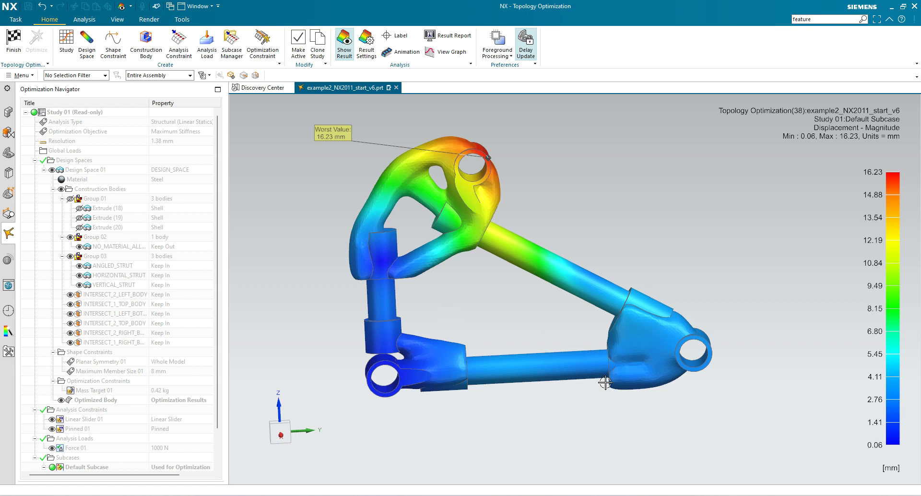
middle_click_drag(635, 341, 634, 342)
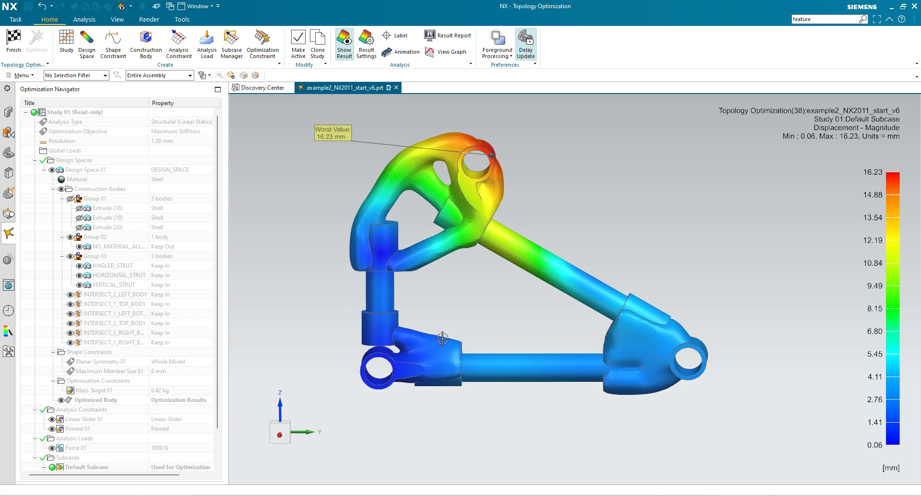
middle_click_drag(392, 235, 396, 259)
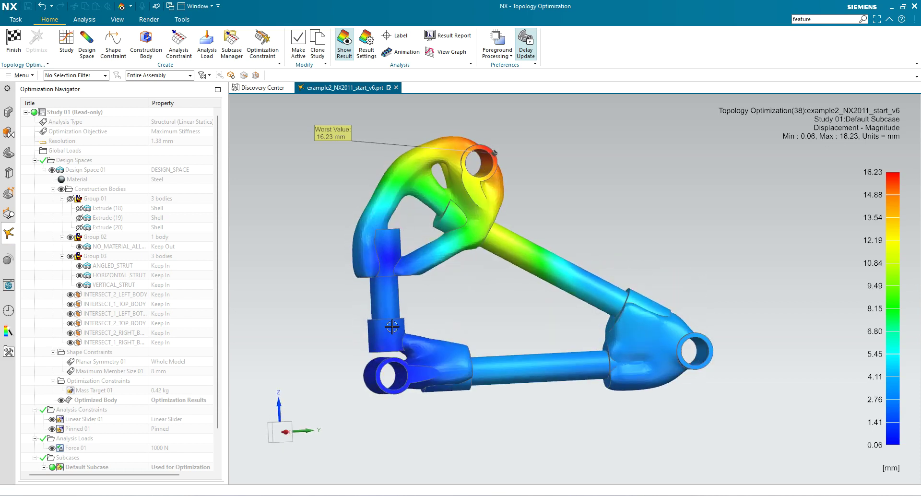
middle_click_drag(392, 326, 354, 329)
middle_click_drag(485, 382, 506, 387)
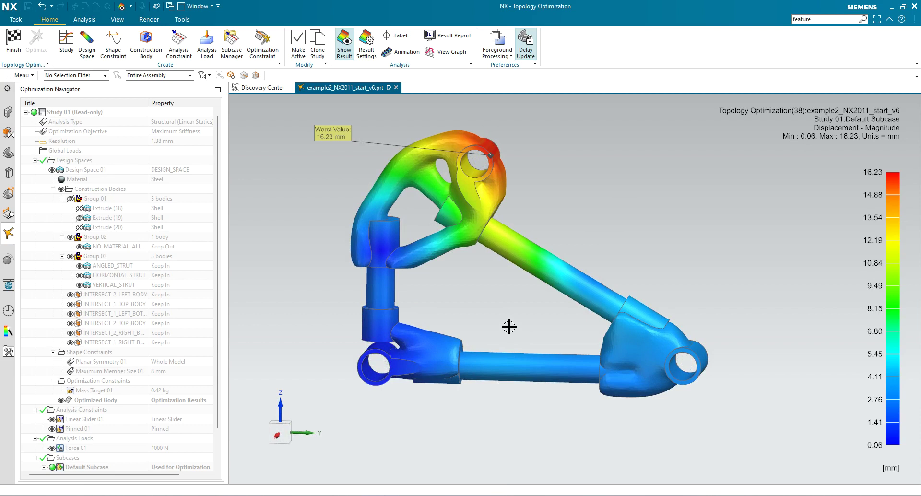
middle_click_drag(518, 318, 497, 313)
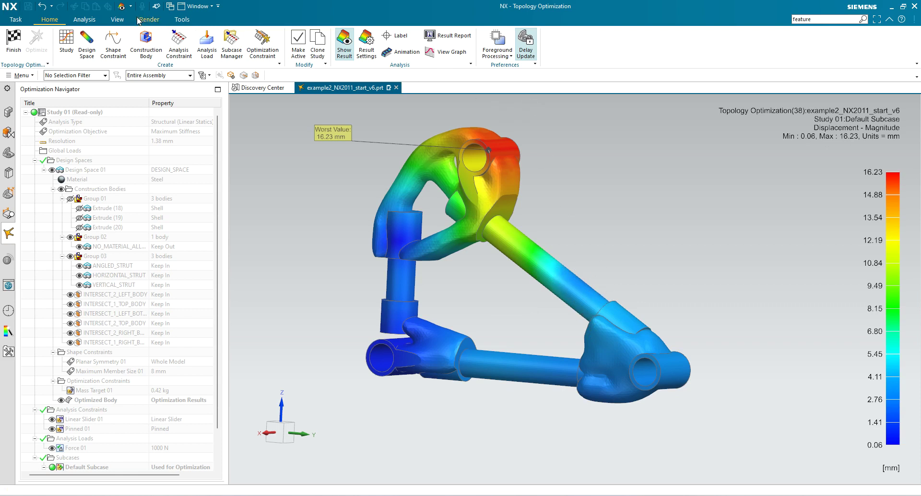
left_click(119, 20)
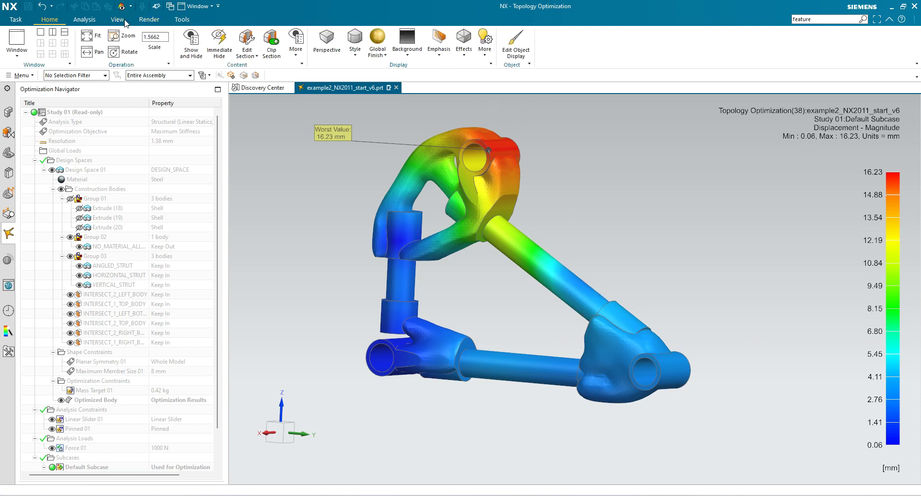
- Cut the optimized bracket with a section plane rotated to vertical
left_click(248, 40)
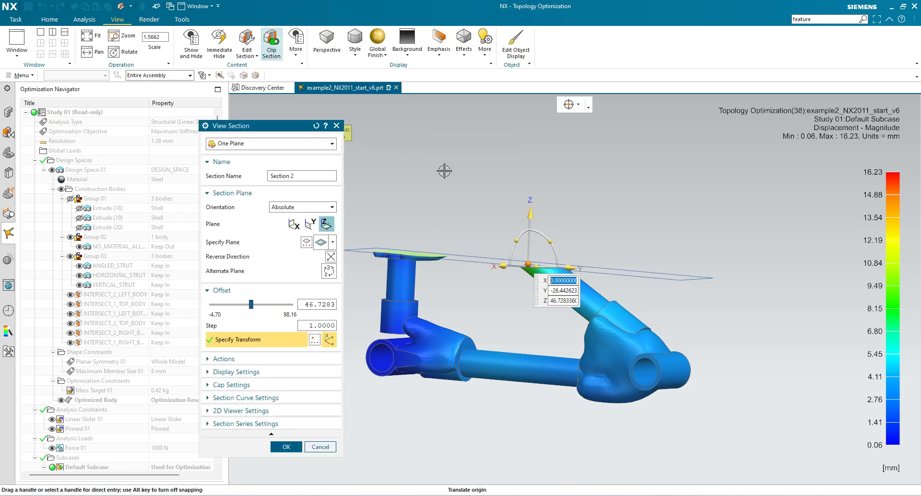
left_click_drag(528, 240, 507, 268)
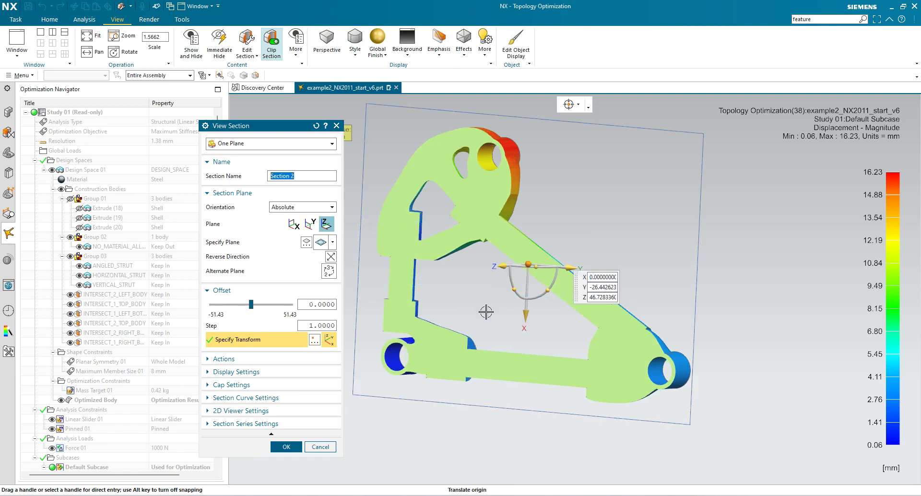
middle_click(480, 325)
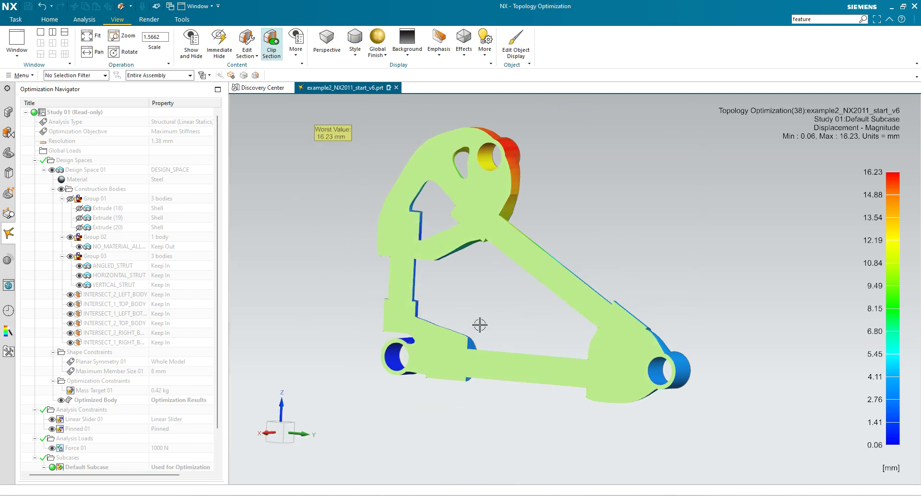
- Toggle Clip Section, shift the section plane along its Z handle, and close the section settings
left_click(278, 46)
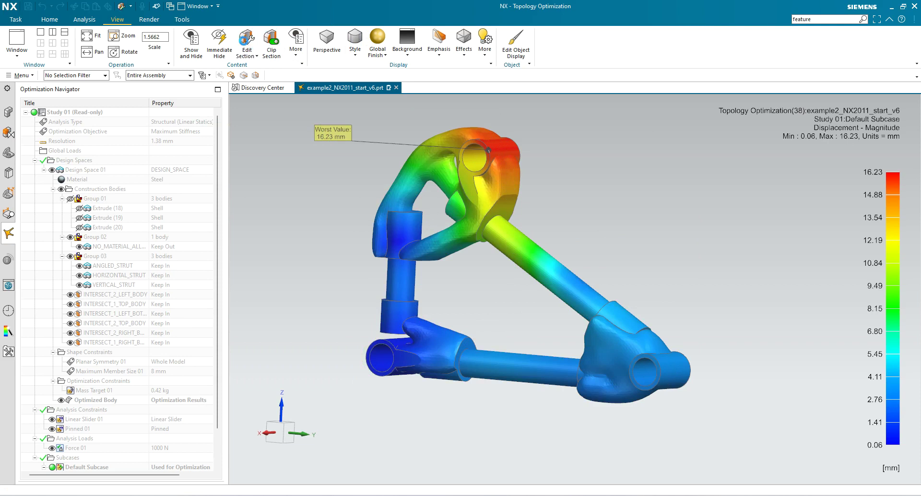
left_click(247, 44)
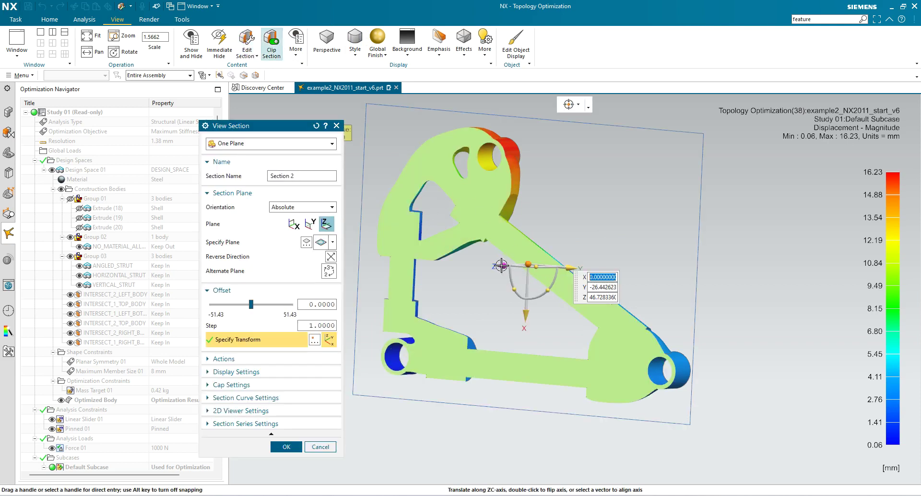
mouse_move(502, 267)
left_mouse_down()
mouse_move(488, 266)
mouse_move(514, 262)
mouse_move(477, 264)
mouse_move(494, 269)
mouse_move(486, 269)
left_mouse_up()
left_click(511, 265)
left_click(287, 447)
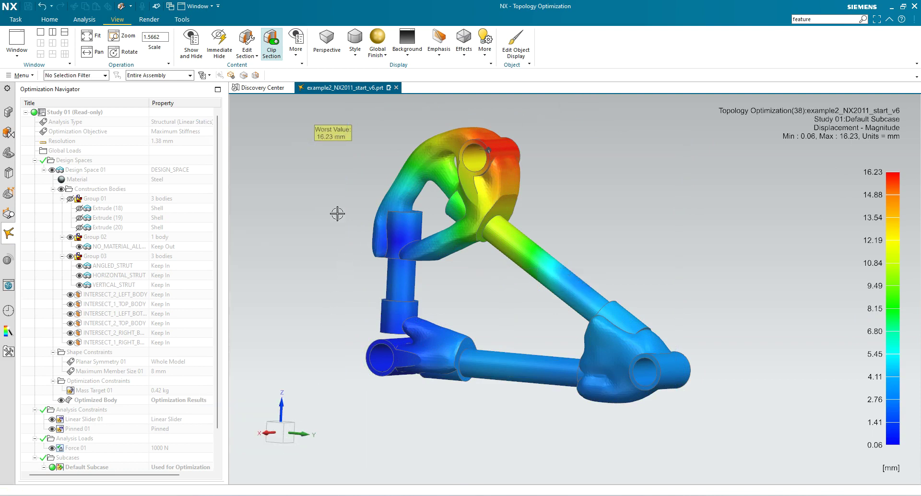